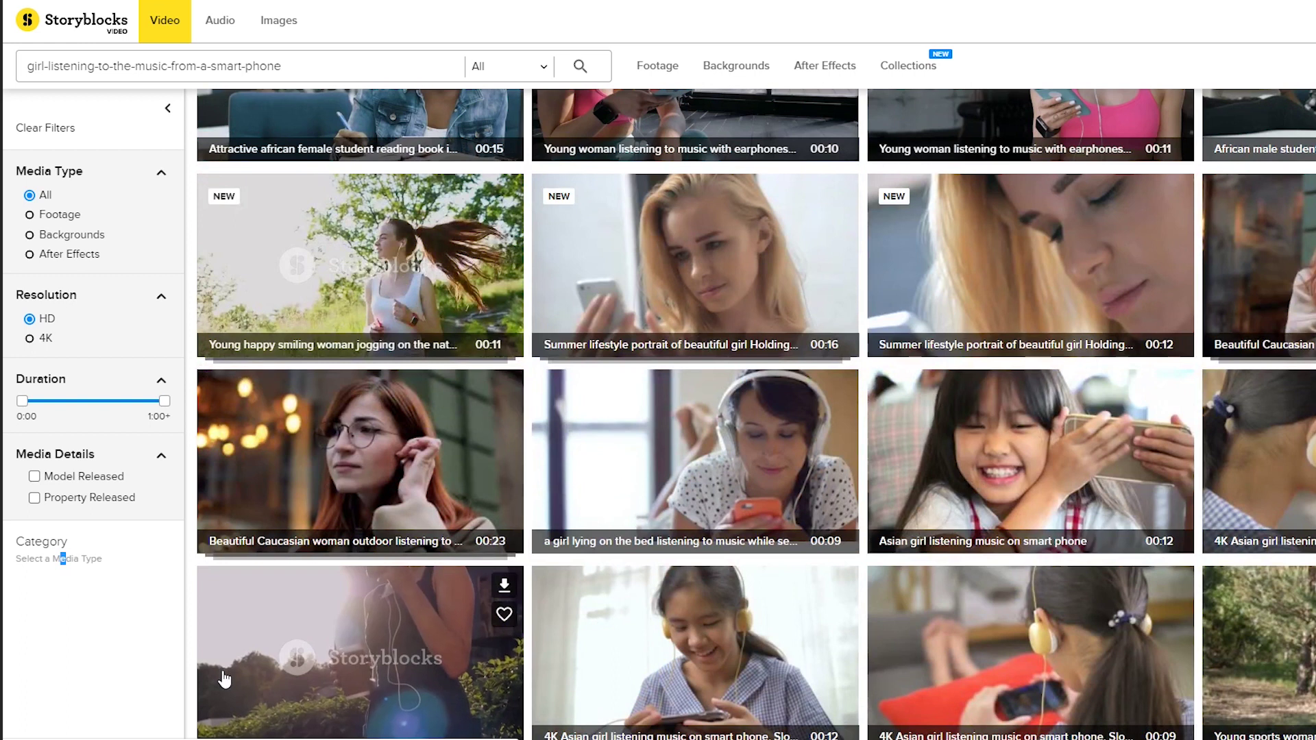
Go back to the start of the Storyblocks search results and choose the clip of a girl listening to smartphone music on the beach
{"action": "scroll", "coordinate": [222, 681], "scroll_direction": "up", "scroll_amount": 3}
{"action": "scroll", "coordinate": [224, 681], "scroll_direction": "up", "scroll_amount": 4}
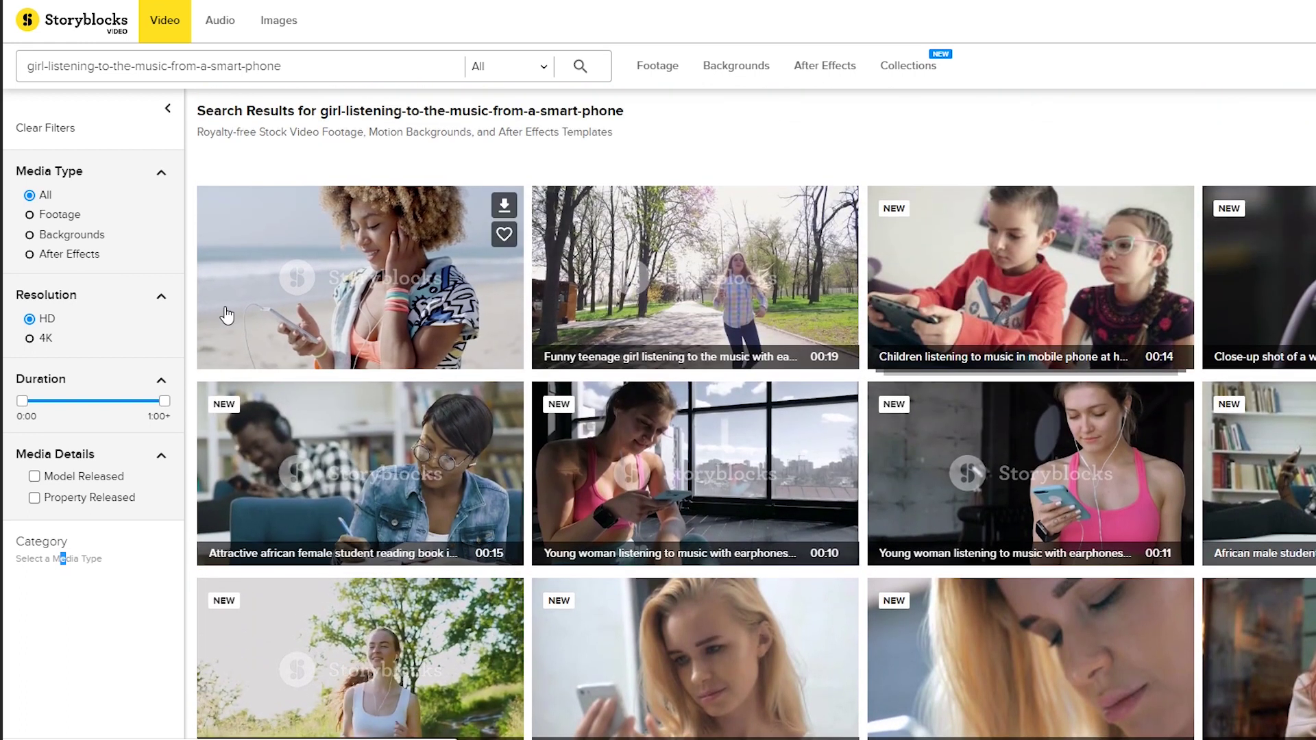
{"action": "left_click", "coordinate": [213, 358]}
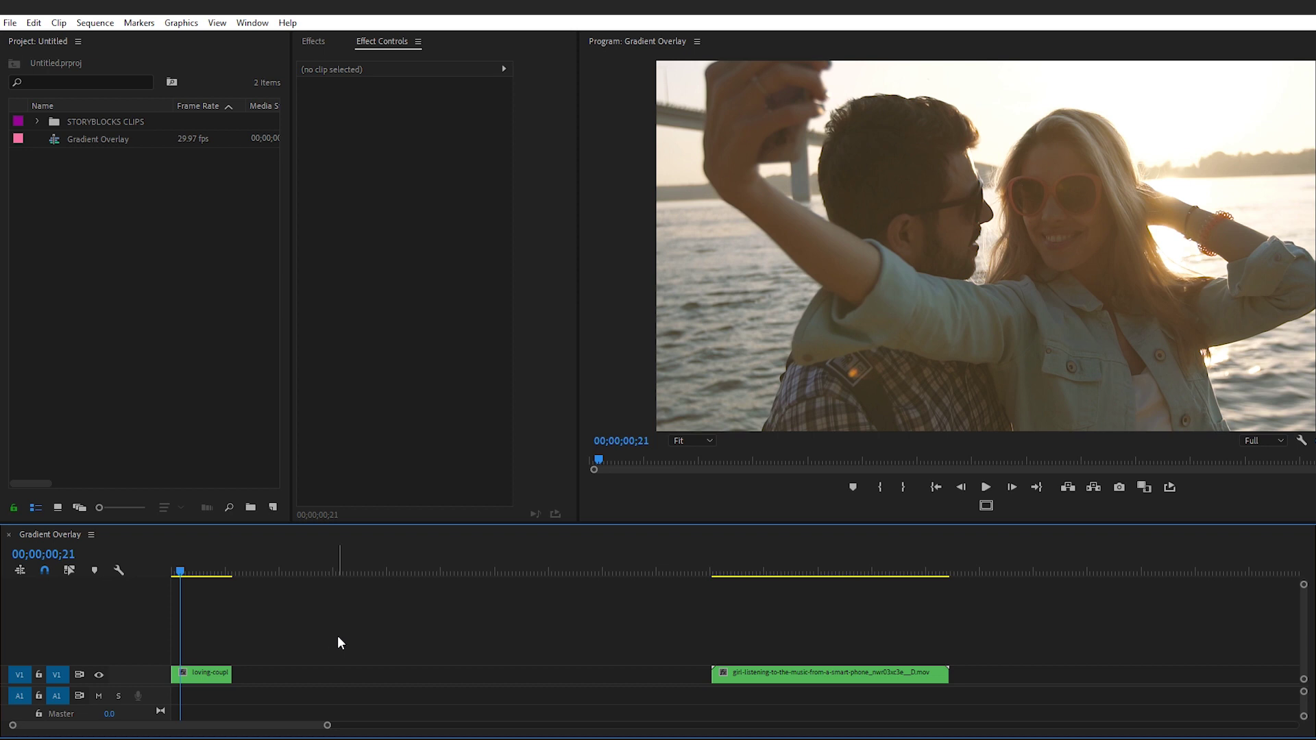
In Premiere Pro, create an adjustment layer and place it on the track directly above the loving-couple clip
{"action": "key", "text": "equal"}
{"action": "key", "text": "equal"}
{"action": "key", "text": "equal"}
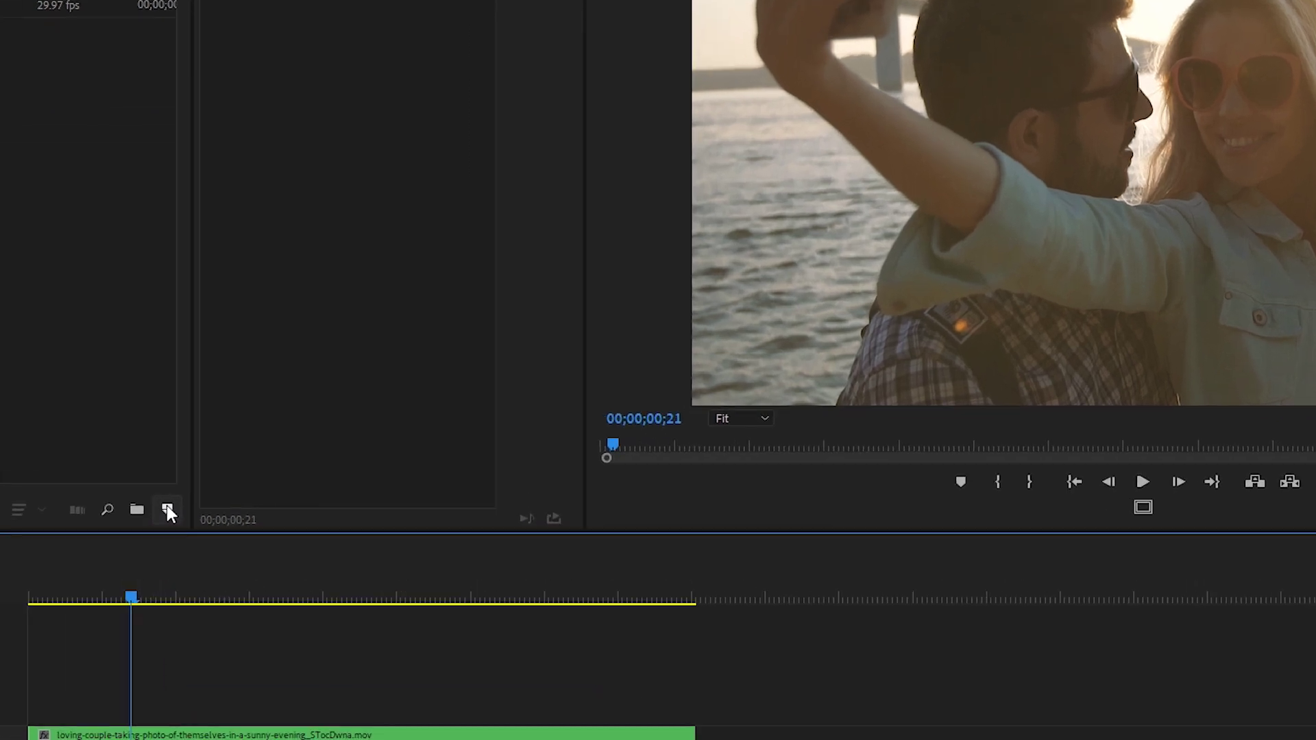
{"action": "left_click", "coordinate": [273, 508]}
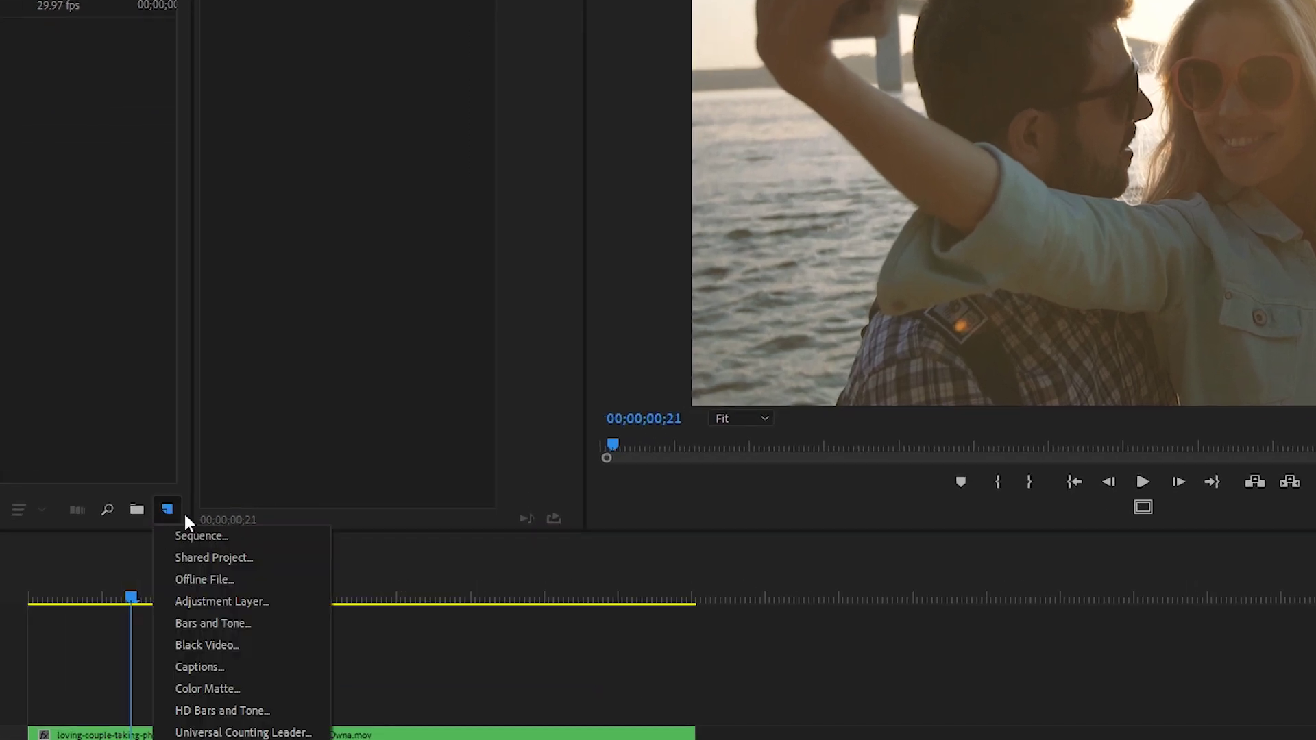
{"action": "left_click", "coordinate": [273, 602]}
{"action": "left_click", "coordinate": [781, 411]}
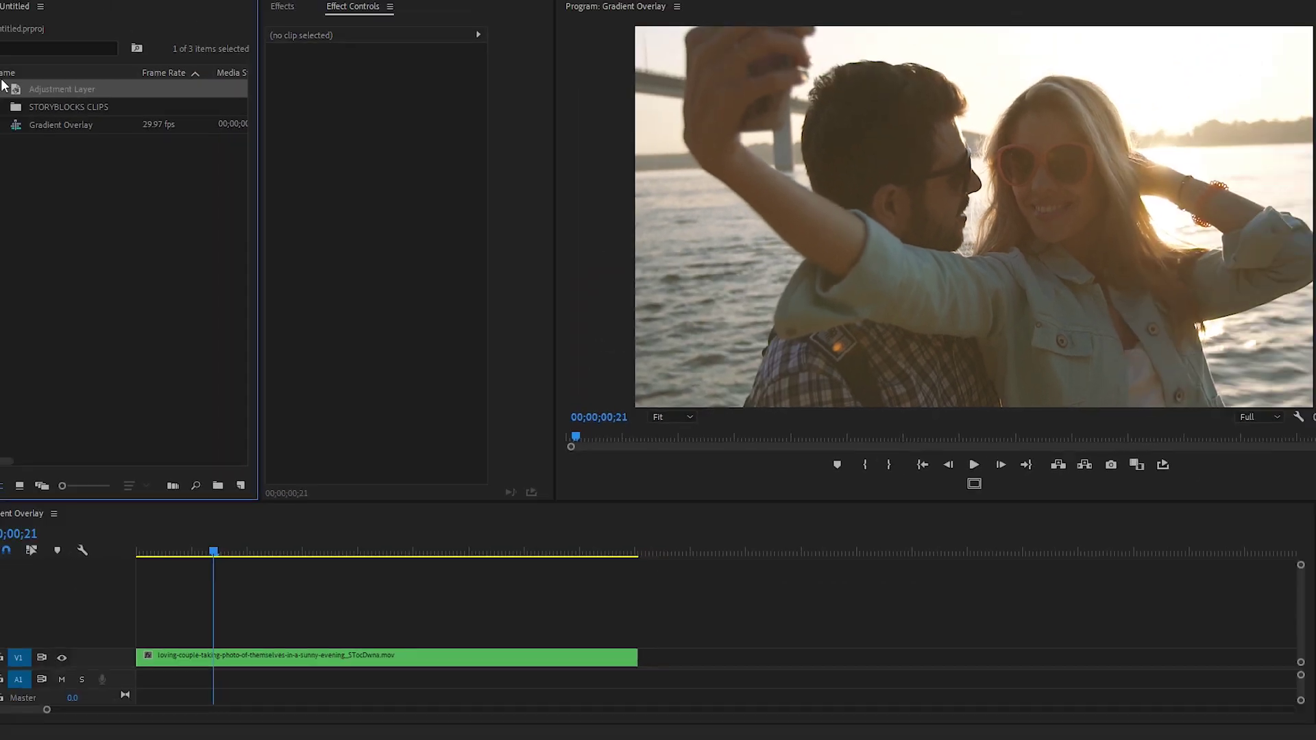
{"action": "left_click_drag", "start_coordinate": [3, 77], "coordinate": [153, 609]}
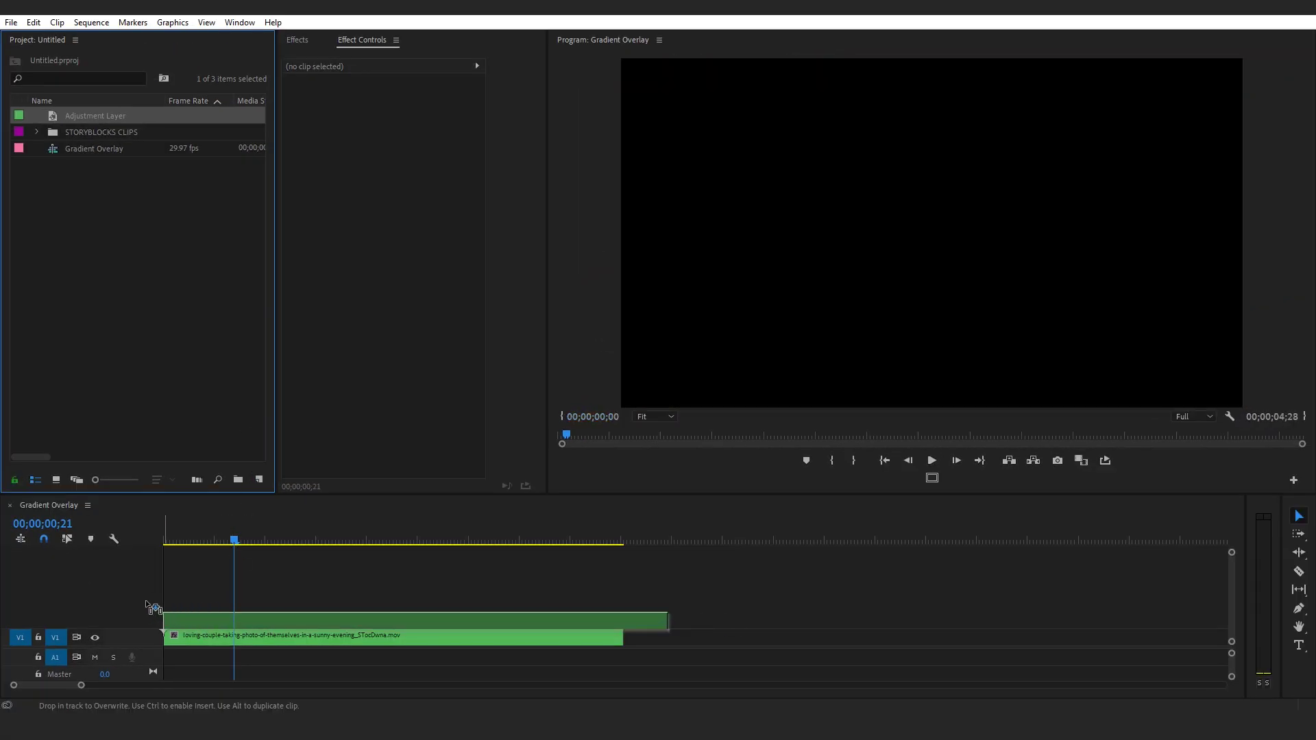
{"action": "left_click", "coordinate": [354, 315]}
Search the effects for "ramp" and apply the Ramp video effect to the adjustment layer above the loving-couple clip
{"action": "left_click", "coordinate": [204, 37]}
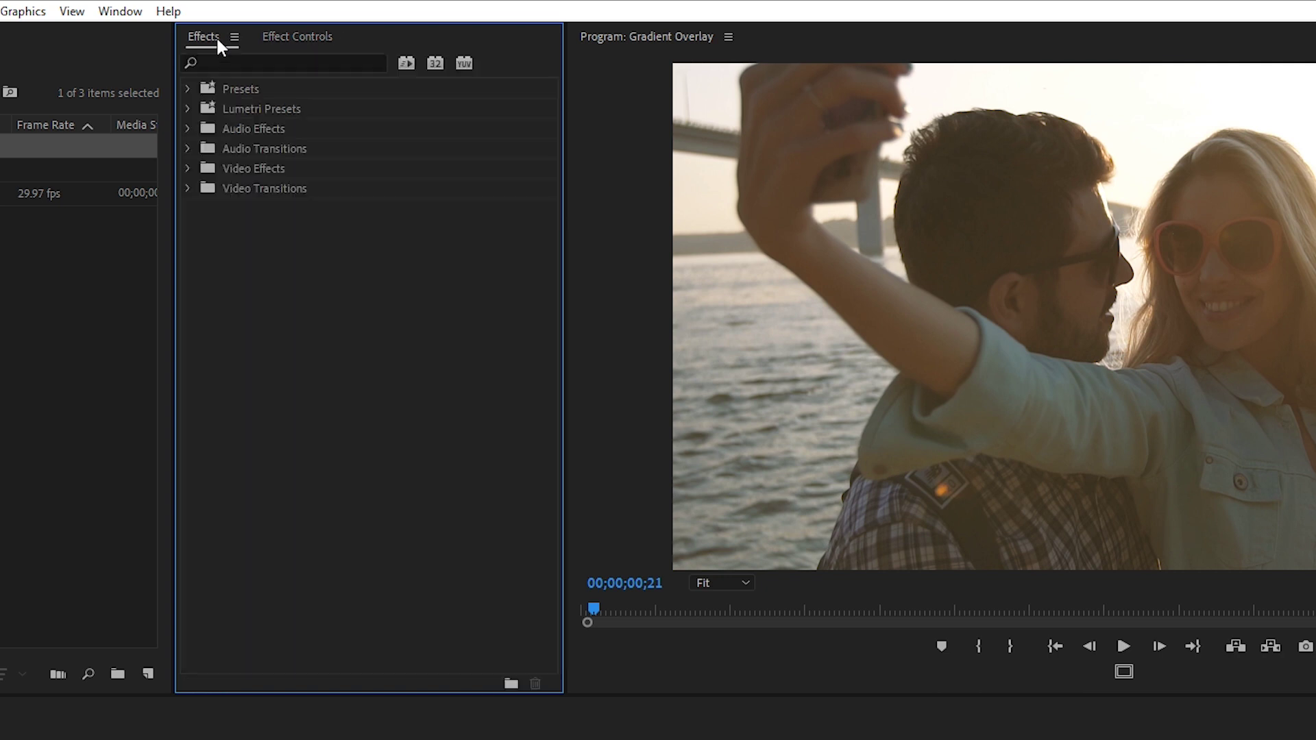
{"action": "left_click", "coordinate": [236, 63]}
{"action": "type", "text": "ramp"}
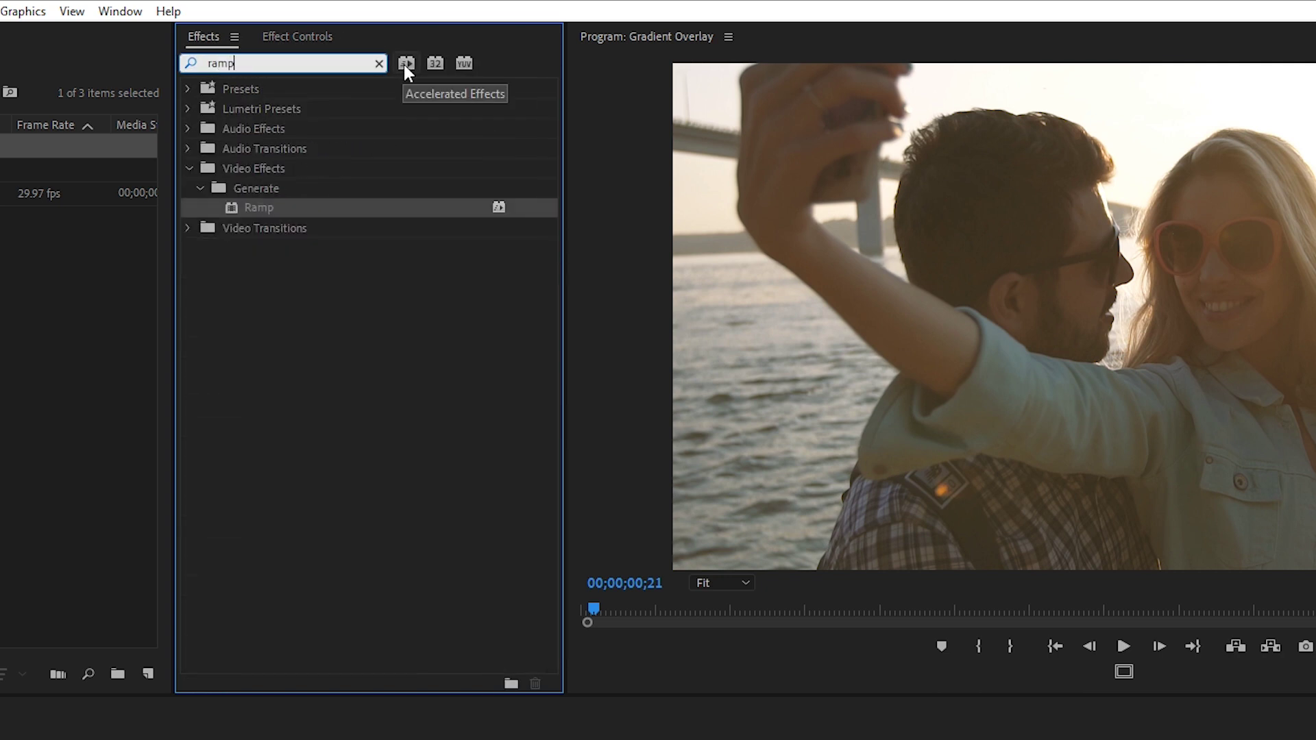
{"action": "left_click", "coordinate": [260, 209]}
{"action": "left_click_drag", "start_coordinate": [257, 205], "coordinate": [307, 619]}
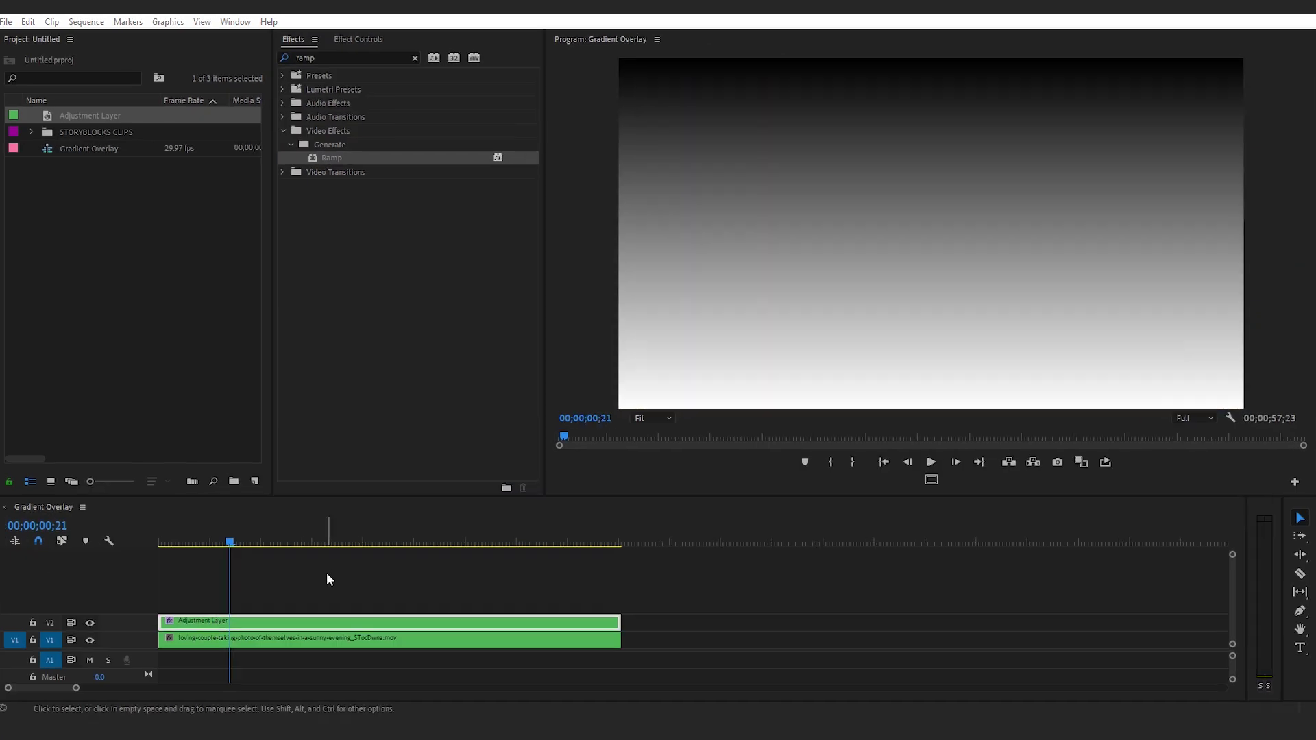
Show the adjustment layer's effect settings and change its Ramp Shape to Radial Ramp
{"action": "left_click", "coordinate": [358, 39]}
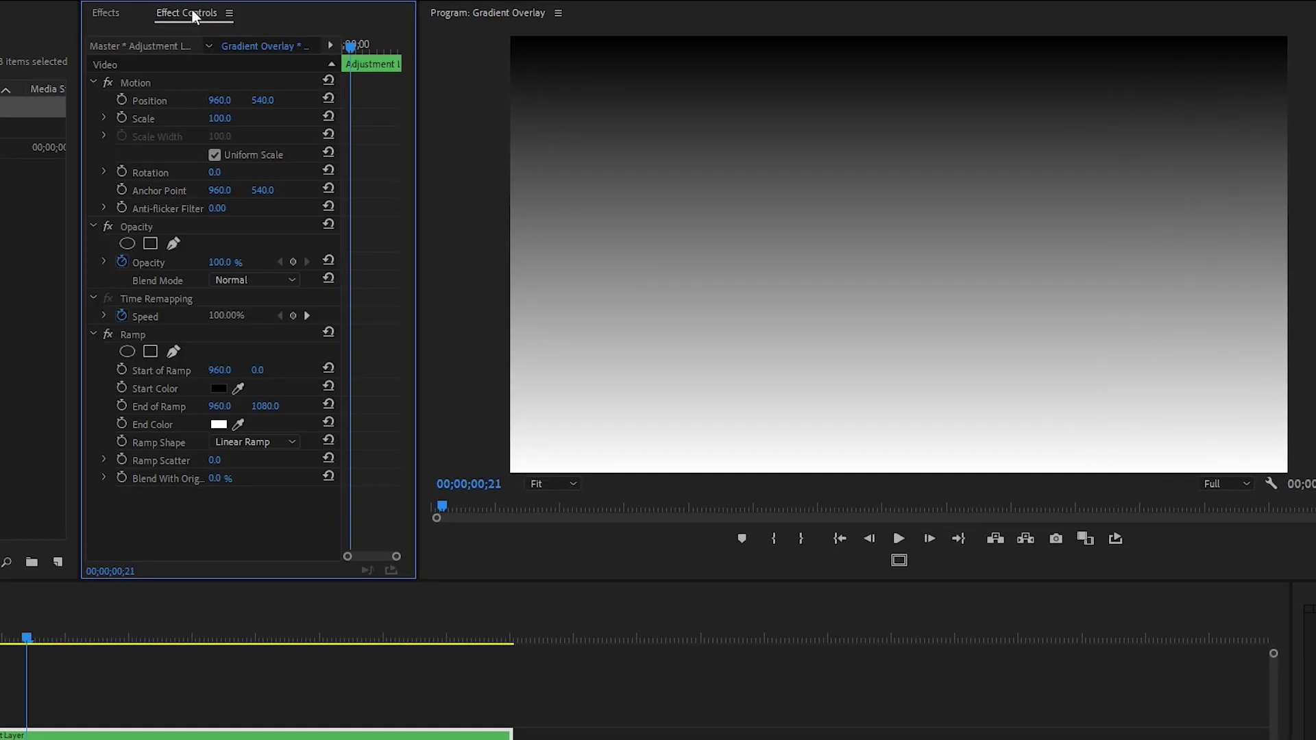
{"action": "left_click_drag", "start_coordinate": [273, 408], "coordinate": [212, 407]}
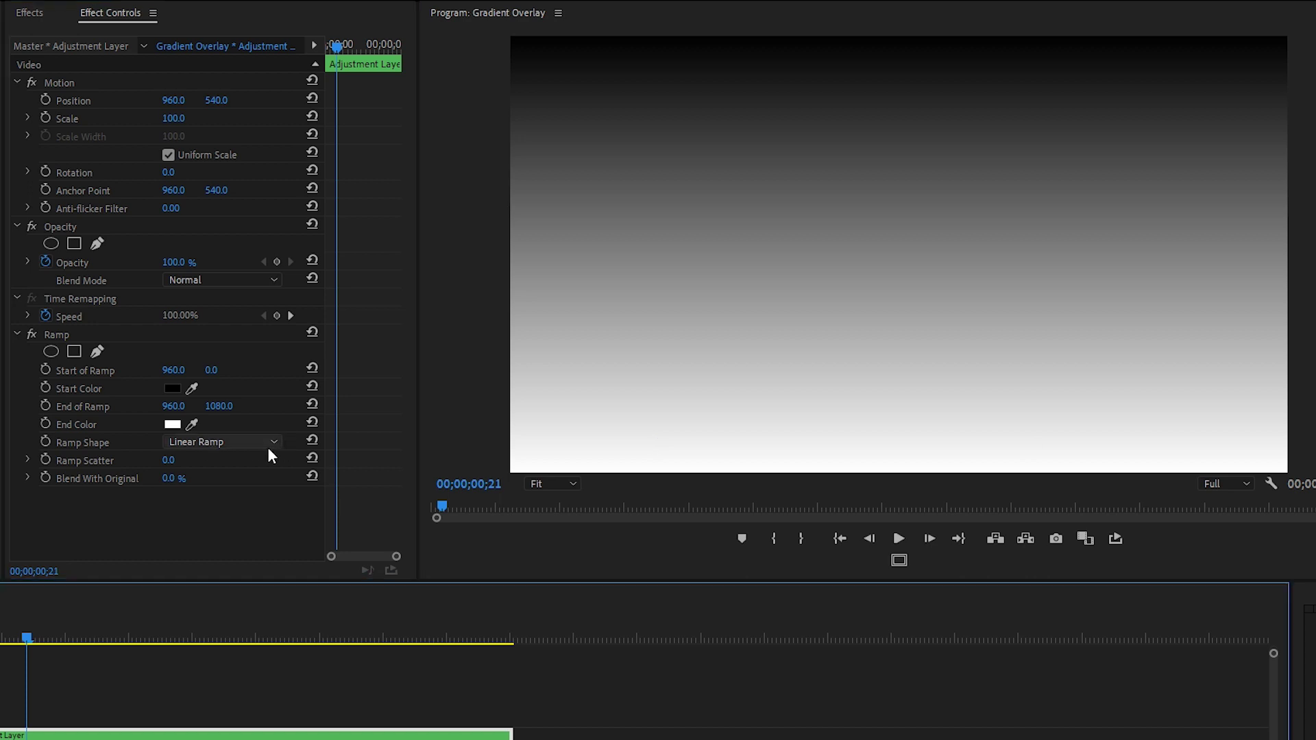
{"action": "left_click", "coordinate": [268, 443]}
{"action": "left_click", "coordinate": [258, 480]}
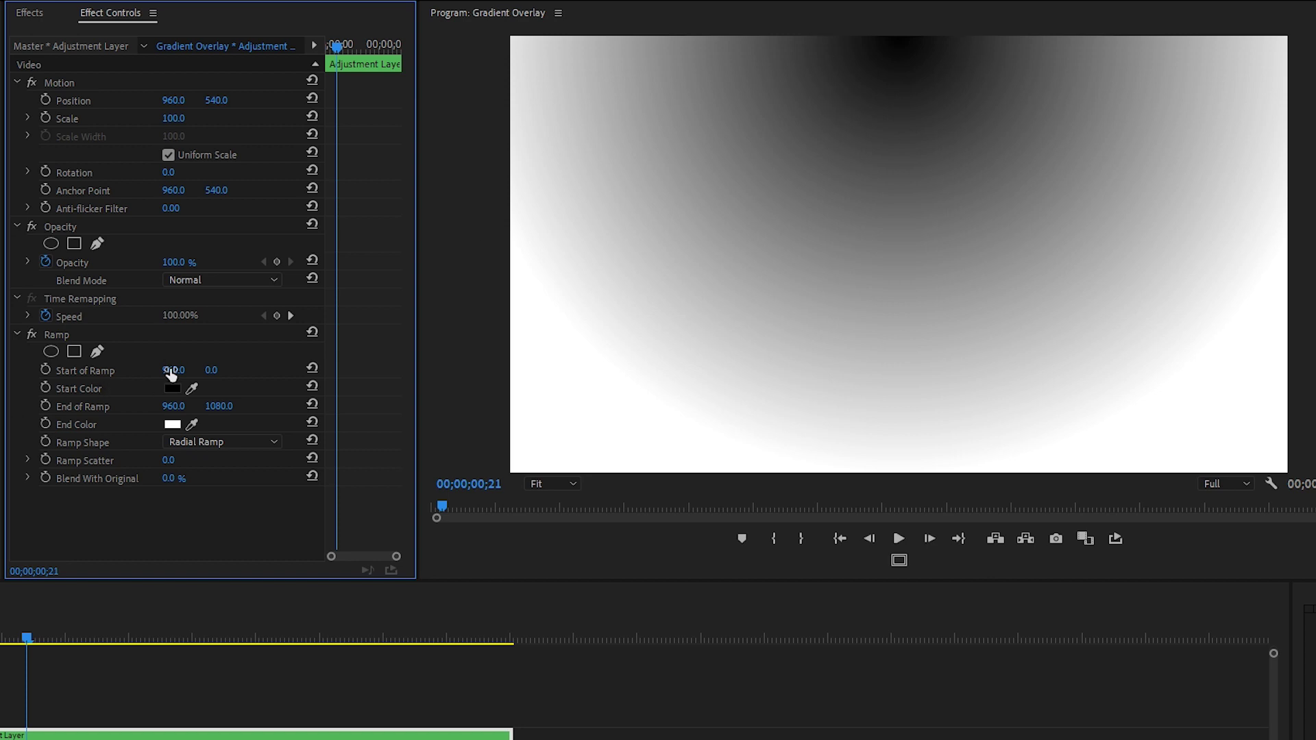
Set the Start of Ramp horizontal position to 1765 and the End of Ramp vertical position to 7000, checking the gradient in an enlarged preview
{"action": "left_click_drag", "start_coordinate": [172, 372], "coordinate": [719, 373]}
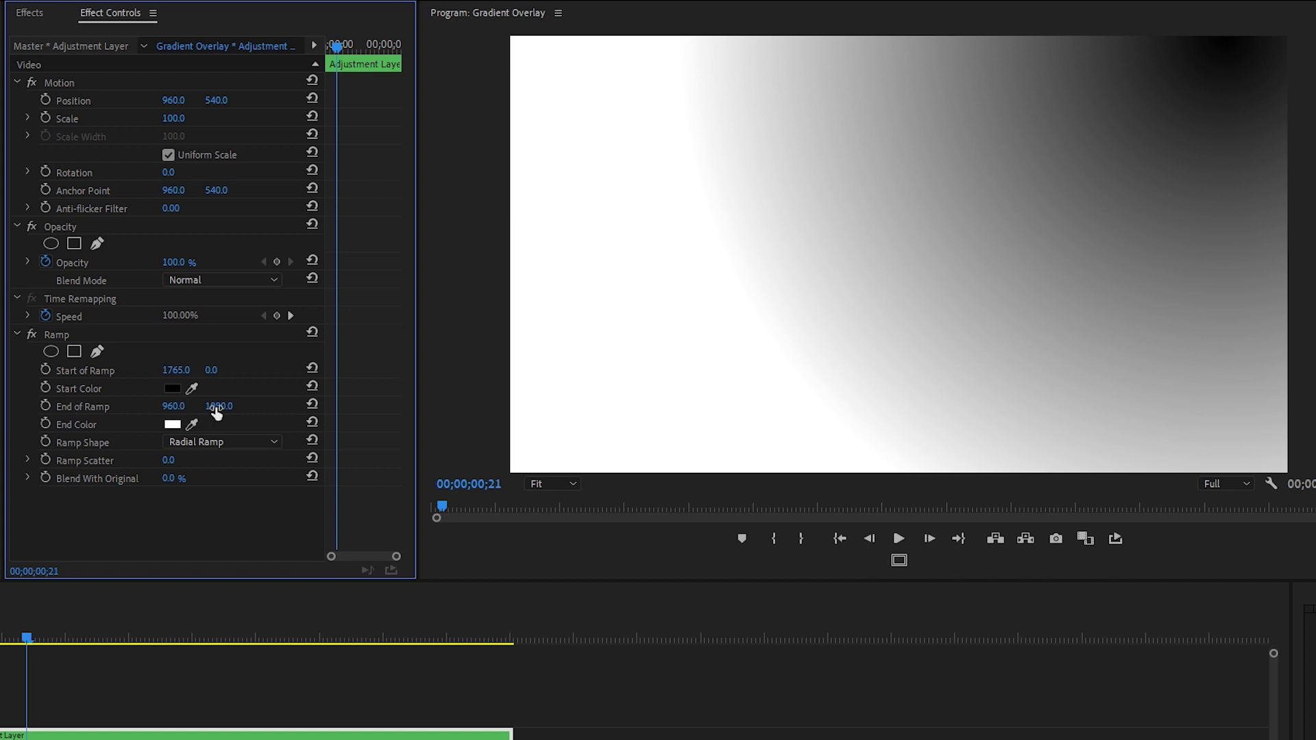
{"action": "left_click_drag", "start_coordinate": [217, 412], "coordinate": [346, 412]}
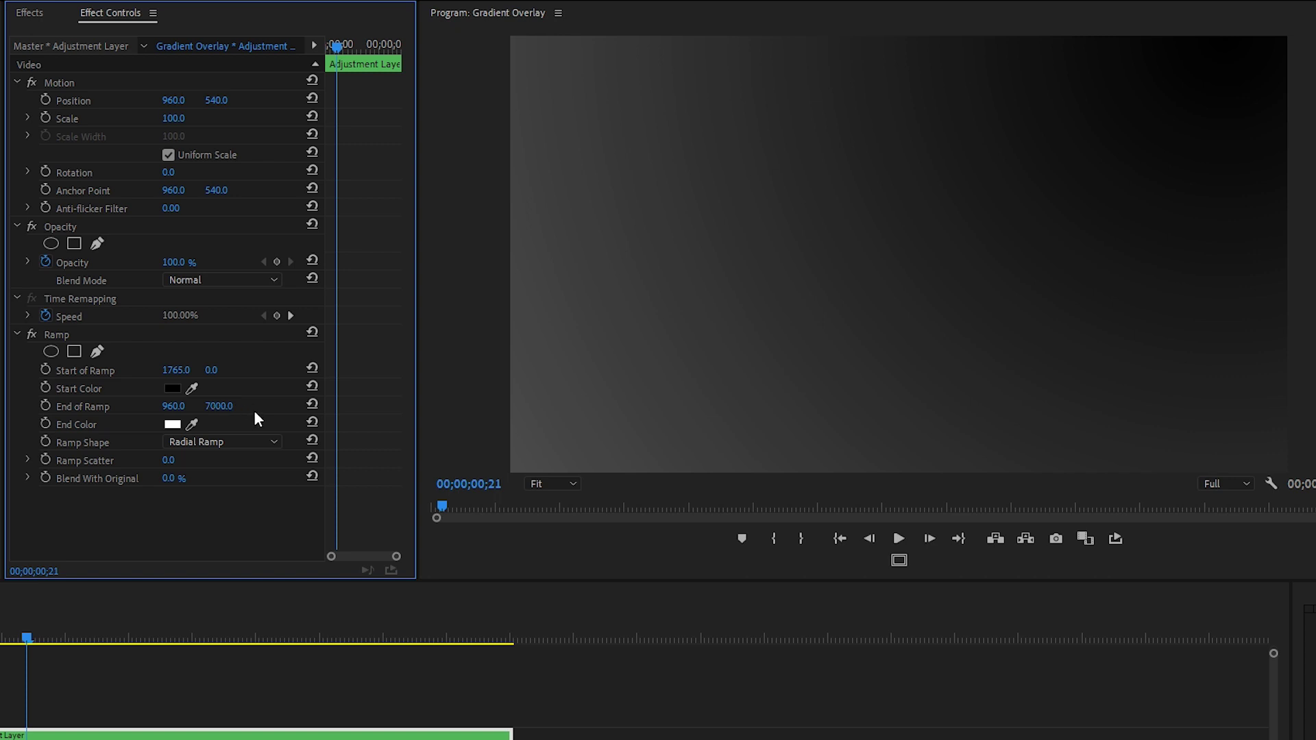
{"action": "key", "text": "grave"}
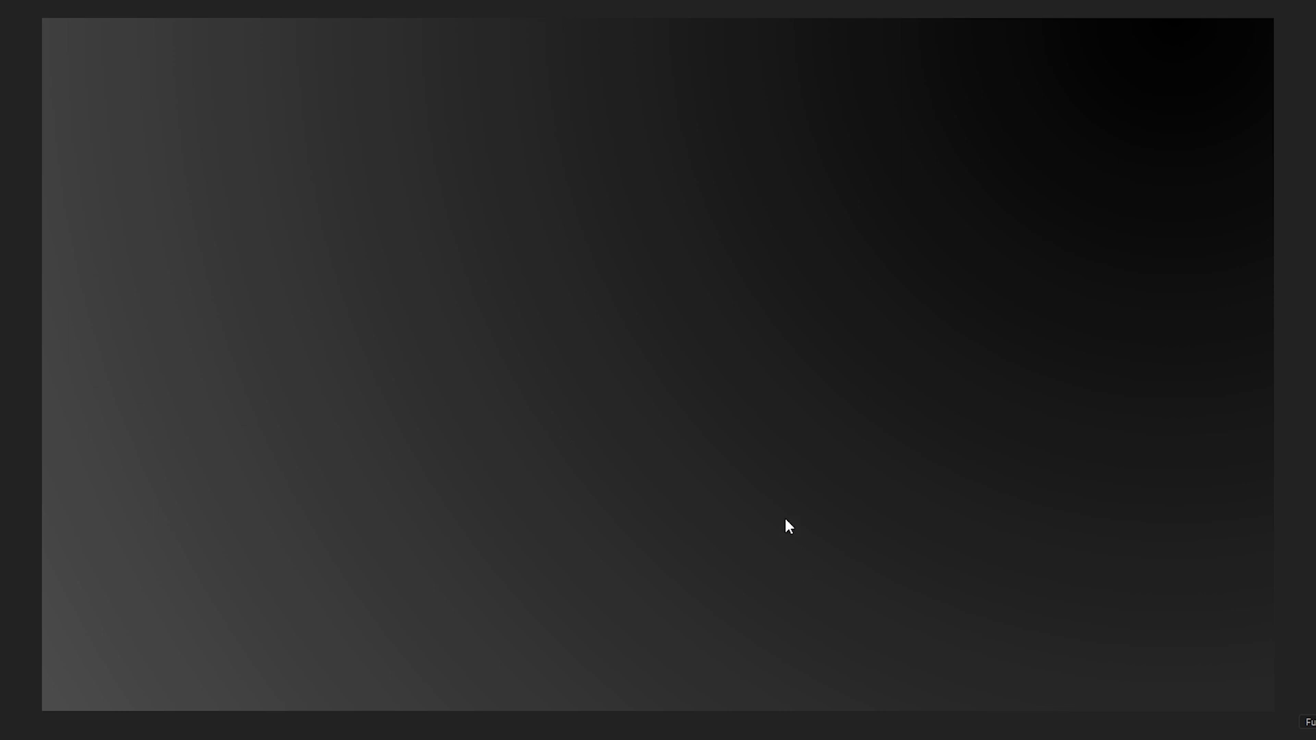
{"action": "key", "text": "ctrl+grave"}
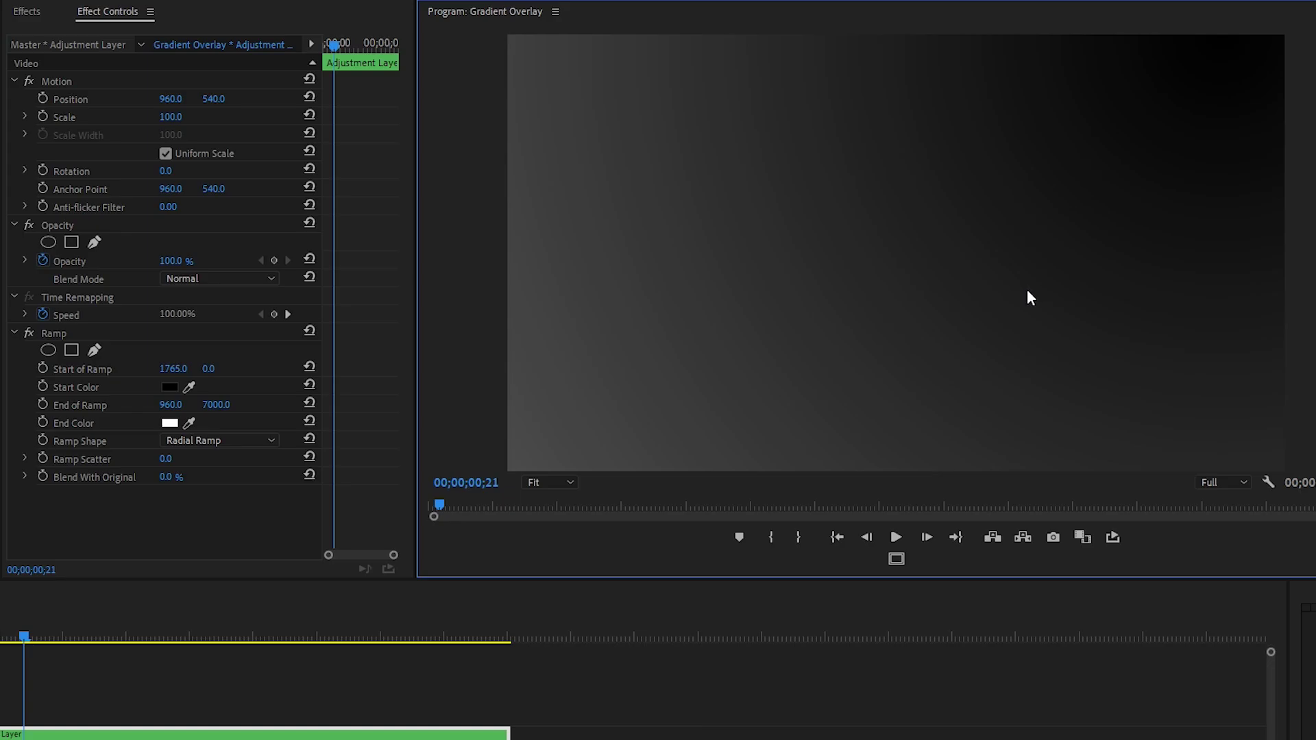
Try a Ramp Scatter of 400 and check the gradient's banding in an enlarged preview
{"action": "left_click", "coordinate": [108, 450]}
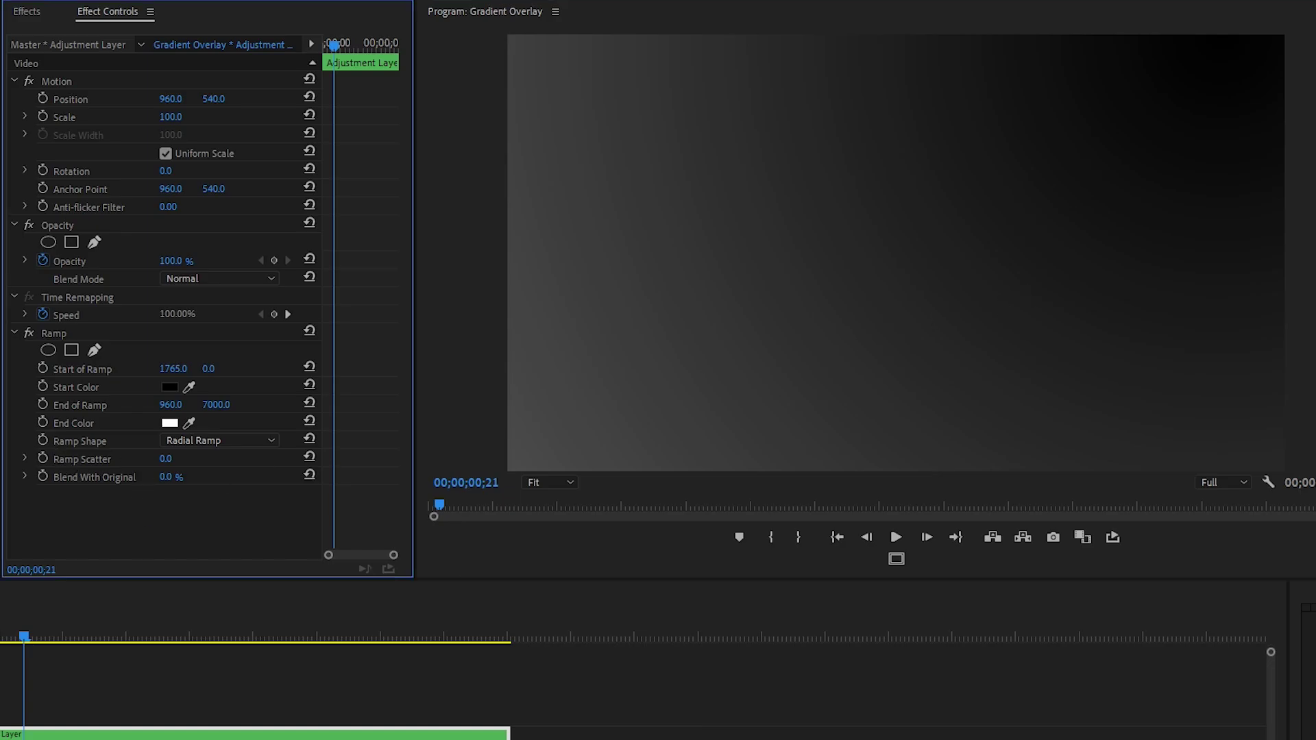
{"action": "left_click_drag", "start_coordinate": [166, 458], "coordinate": [423, 458]}
{"action": "left_click_drag", "start_coordinate": [171, 459], "coordinate": [168, 459]}
{"action": "left_click", "coordinate": [759, 324]}
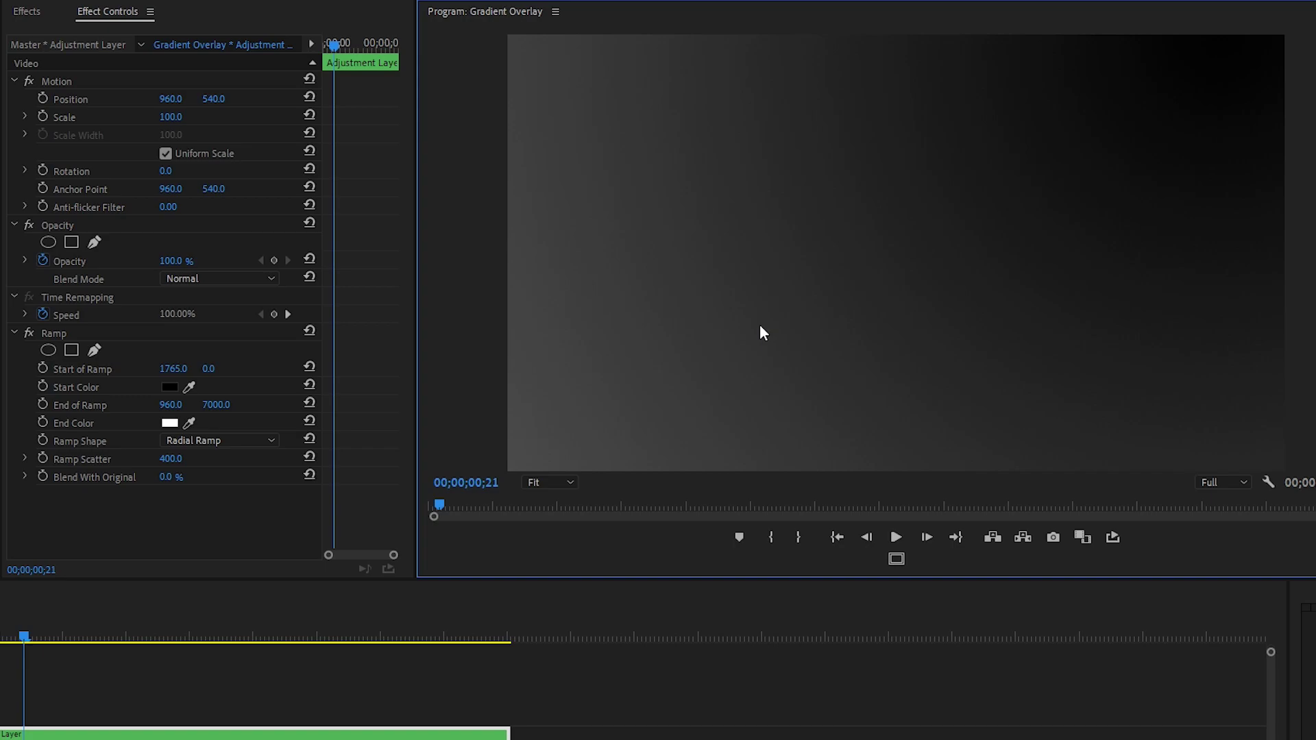
{"action": "key", "text": "grave"}
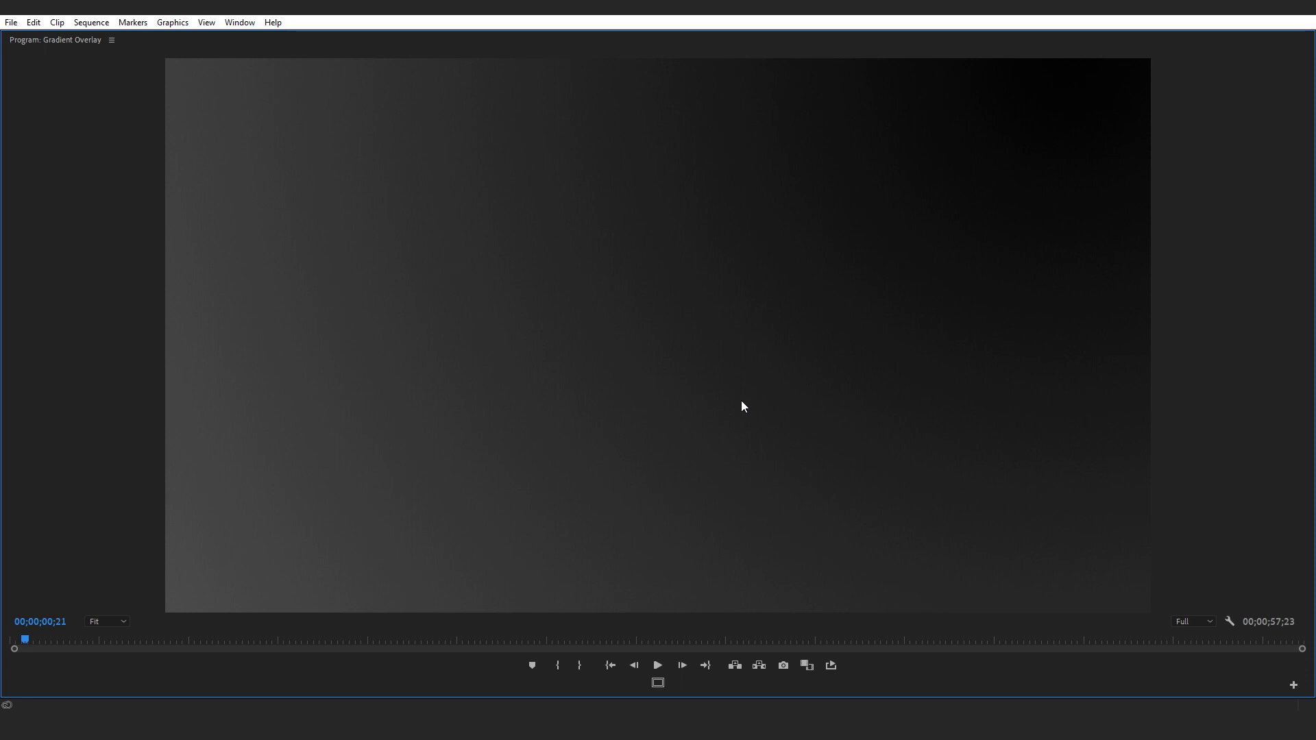
{"action": "key", "text": "grave"}
Undo the Ramp Scatter change and the last change to the End of Ramp vertical position
{"action": "left_click", "coordinate": [196, 550]}
{"action": "key", "text": "ctrl+z"}
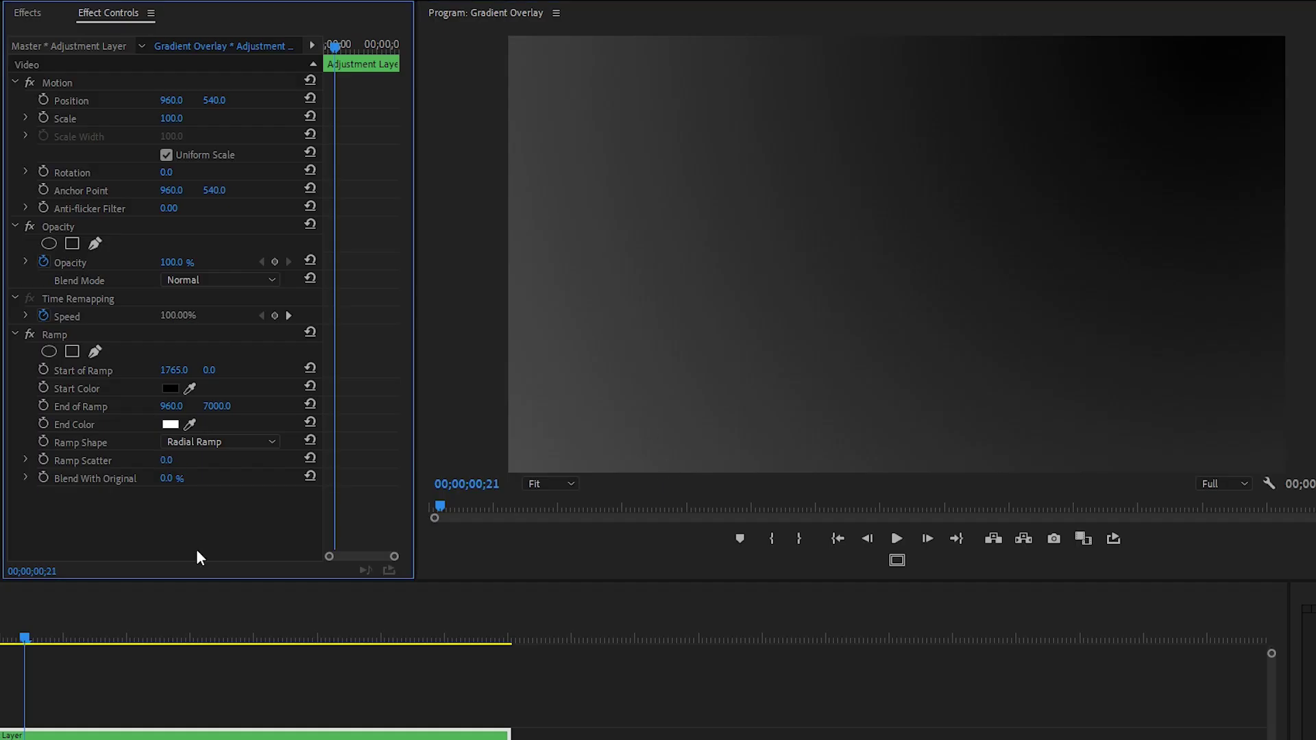
{"action": "key", "text": "ctrl+z"}
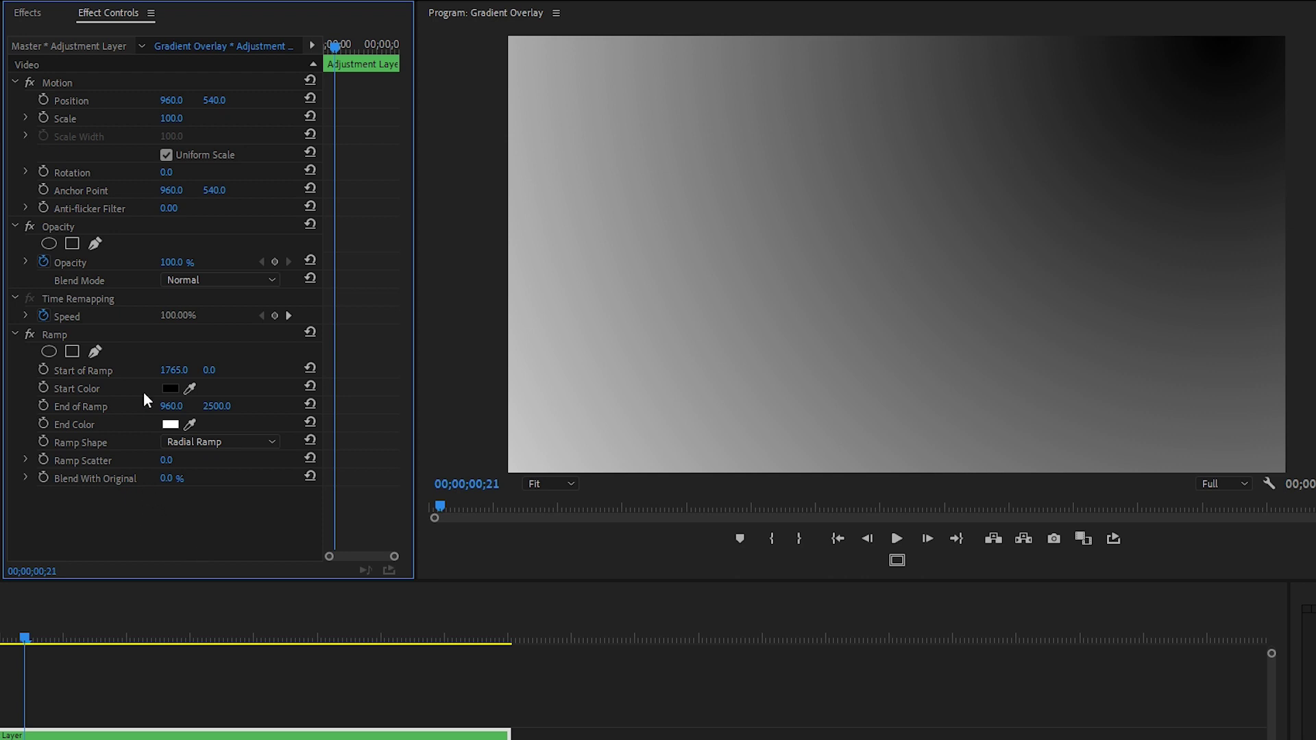
Set the Ramp's Start Color to yellow, FFD800
{"action": "left_click", "coordinate": [171, 392]}
{"action": "left_click", "coordinate": [602, 365]}
{"action": "left_click_drag", "start_coordinate": [550, 520], "coordinate": [594, 565]}
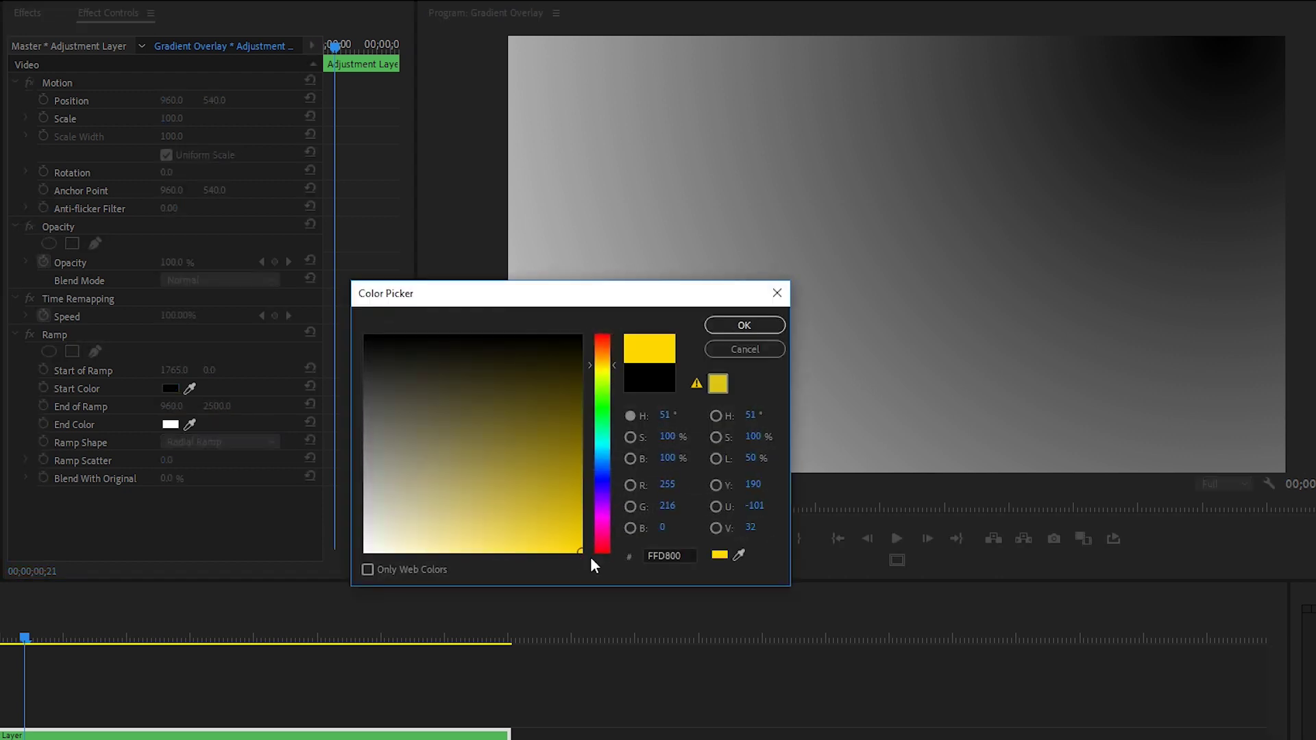
{"action": "left_click", "coordinate": [745, 325]}
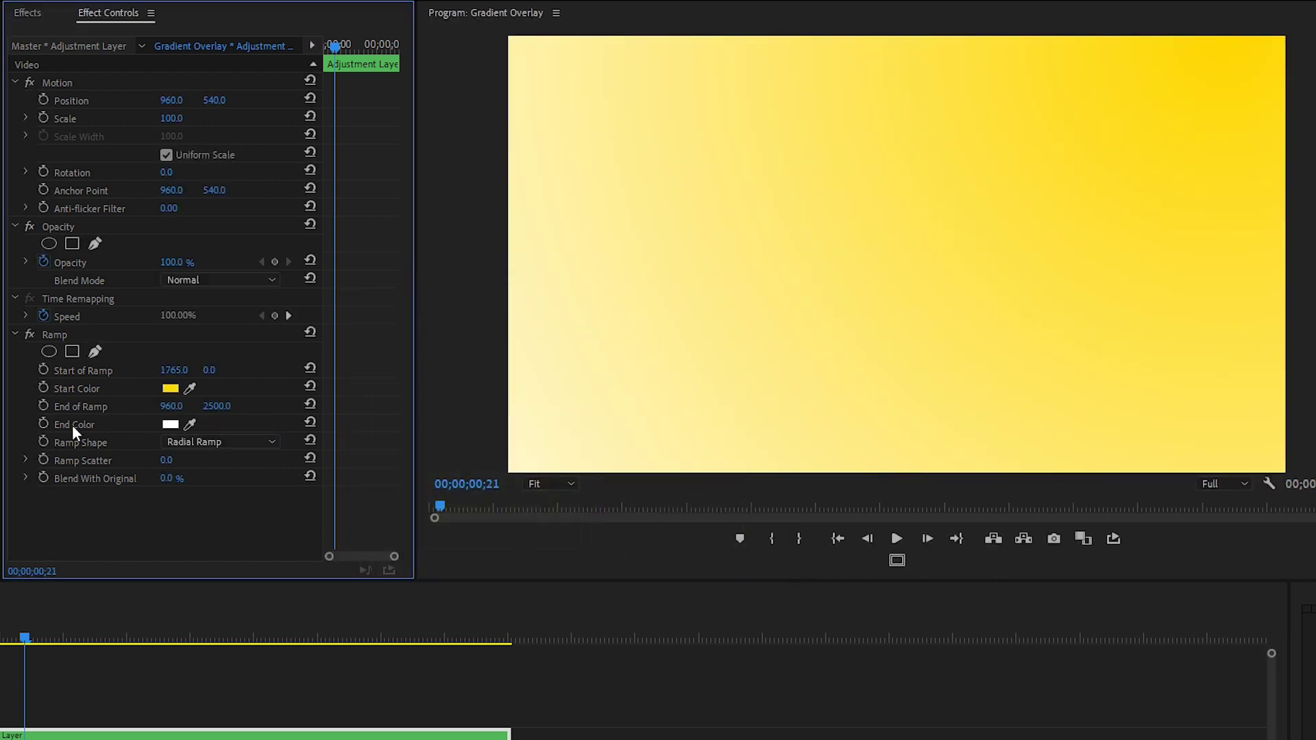
Set the Ramp's End Color to magenta, F600FF
{"action": "left_click", "coordinate": [177, 425]}
{"action": "left_click", "coordinate": [603, 505]}
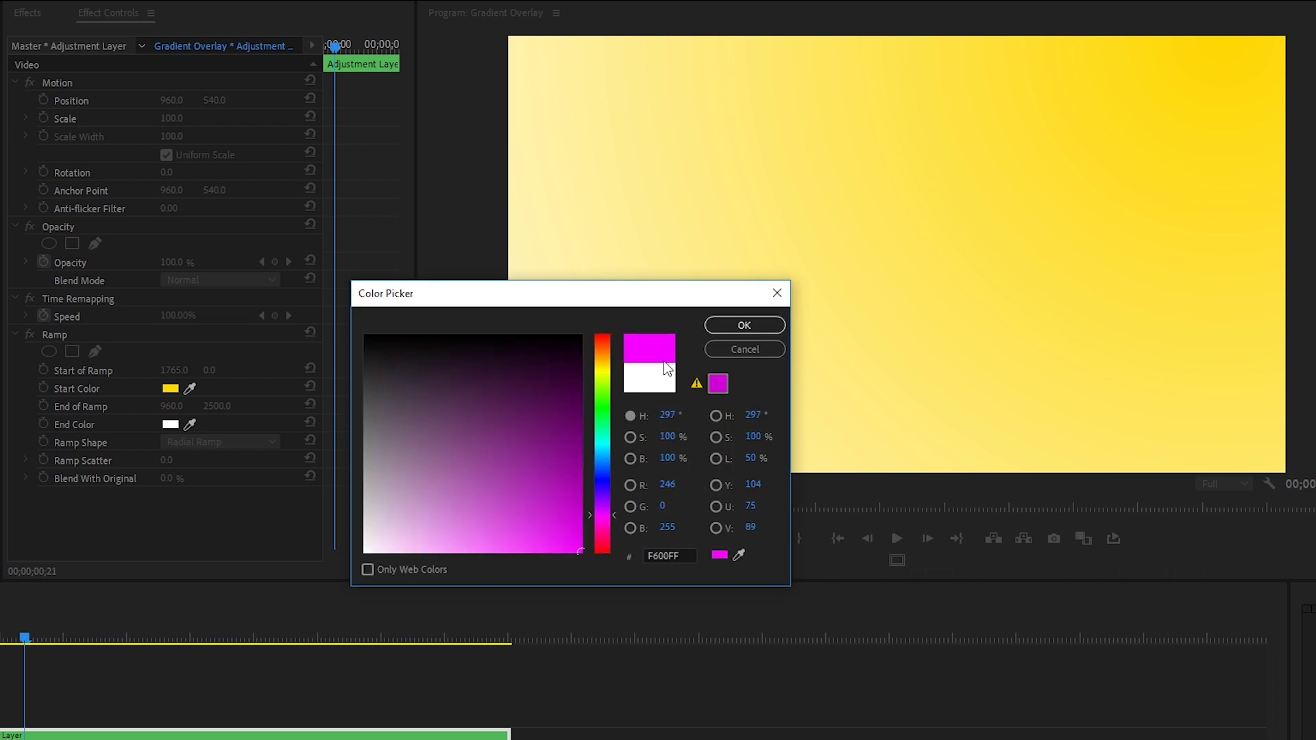
{"action": "left_click", "coordinate": [745, 325]}
Set the Ramp's Blend With Original to 40% so the footage shows through the gradient
{"action": "left_click", "coordinate": [169, 478]}
{"action": "type", "text": "30"}
{"action": "key", "text": "Return"}
{"action": "left_click_drag", "start_coordinate": [169, 478], "coordinate": [176, 479]}
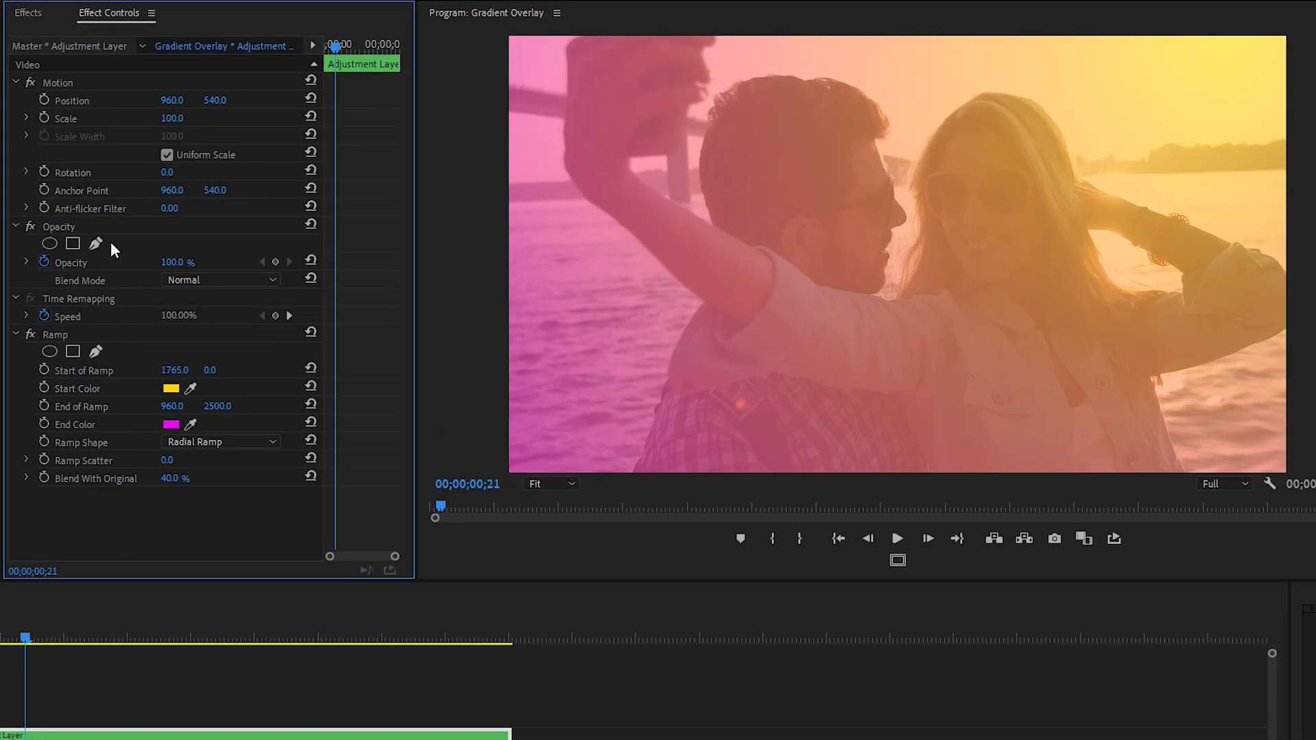
Try the Darken and Overlay blend modes on the adjustment layer
{"action": "left_click", "coordinate": [260, 280]}
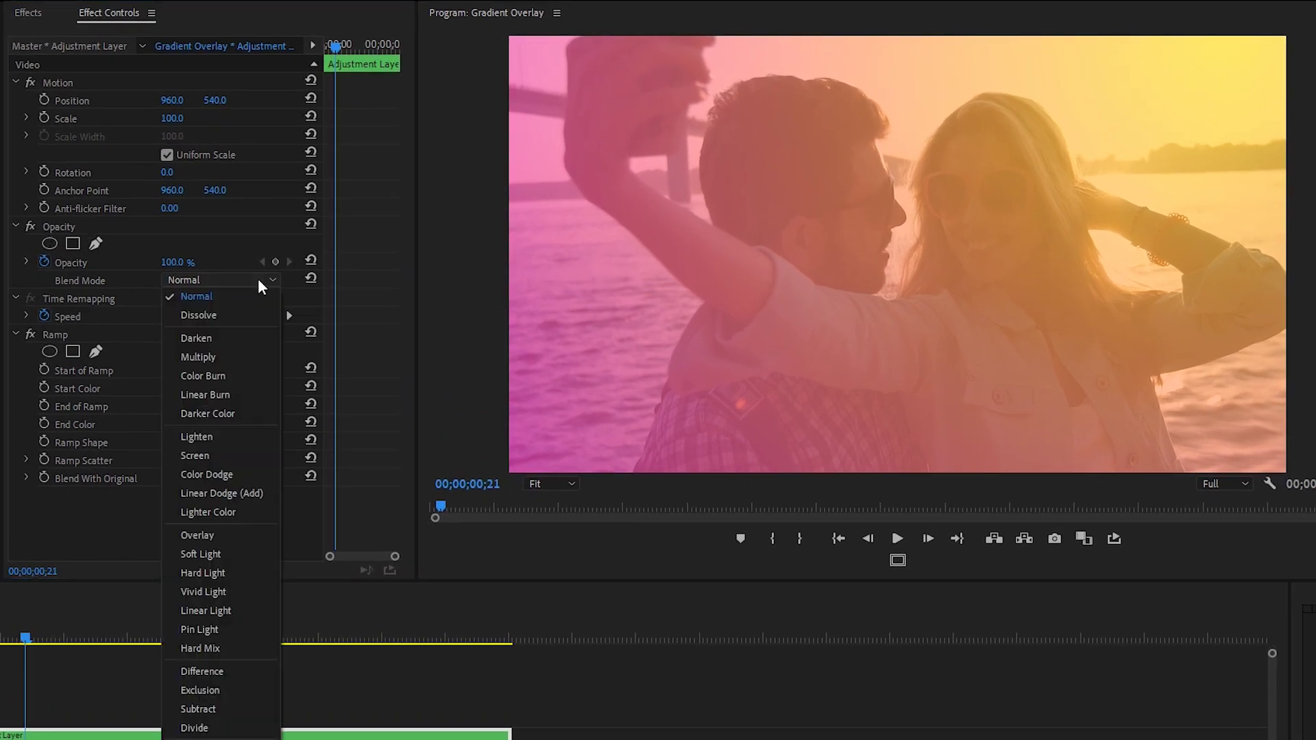
{"action": "left_click", "coordinate": [218, 338]}
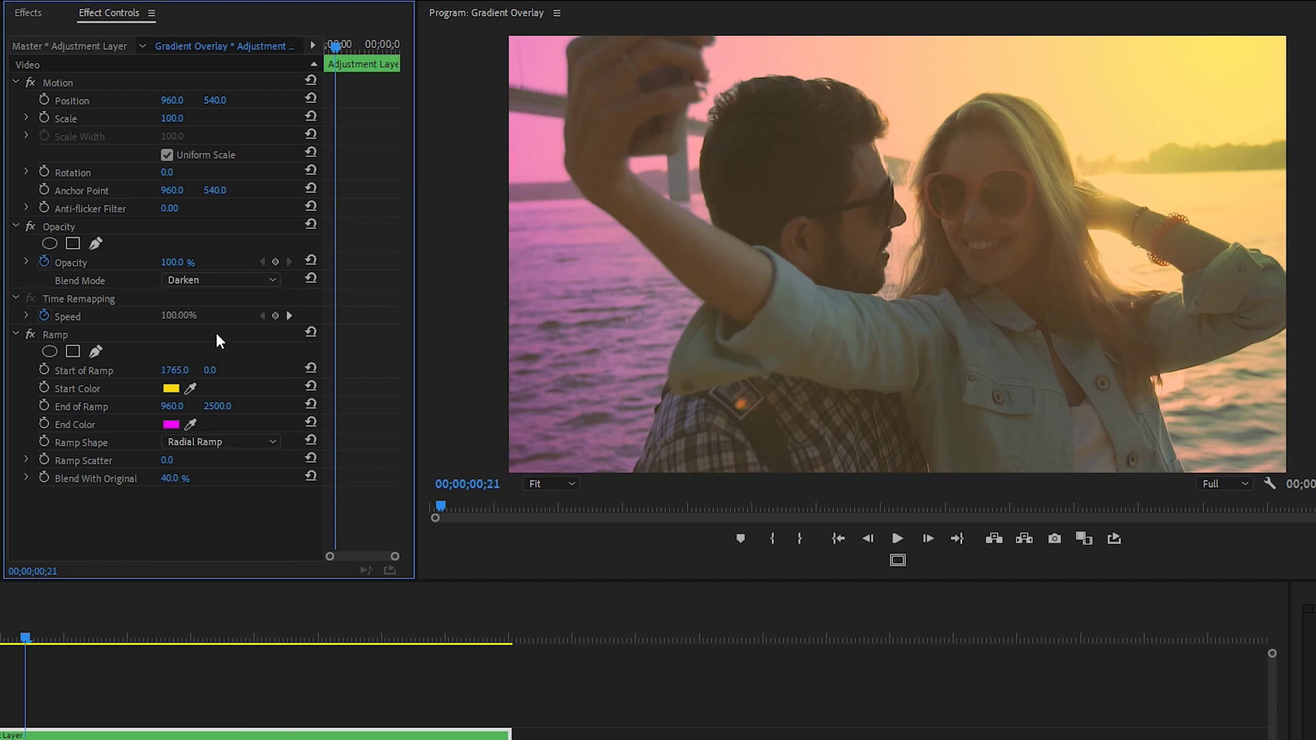
{"action": "left_click", "coordinate": [261, 279]}
{"action": "left_click", "coordinate": [185, 538]}
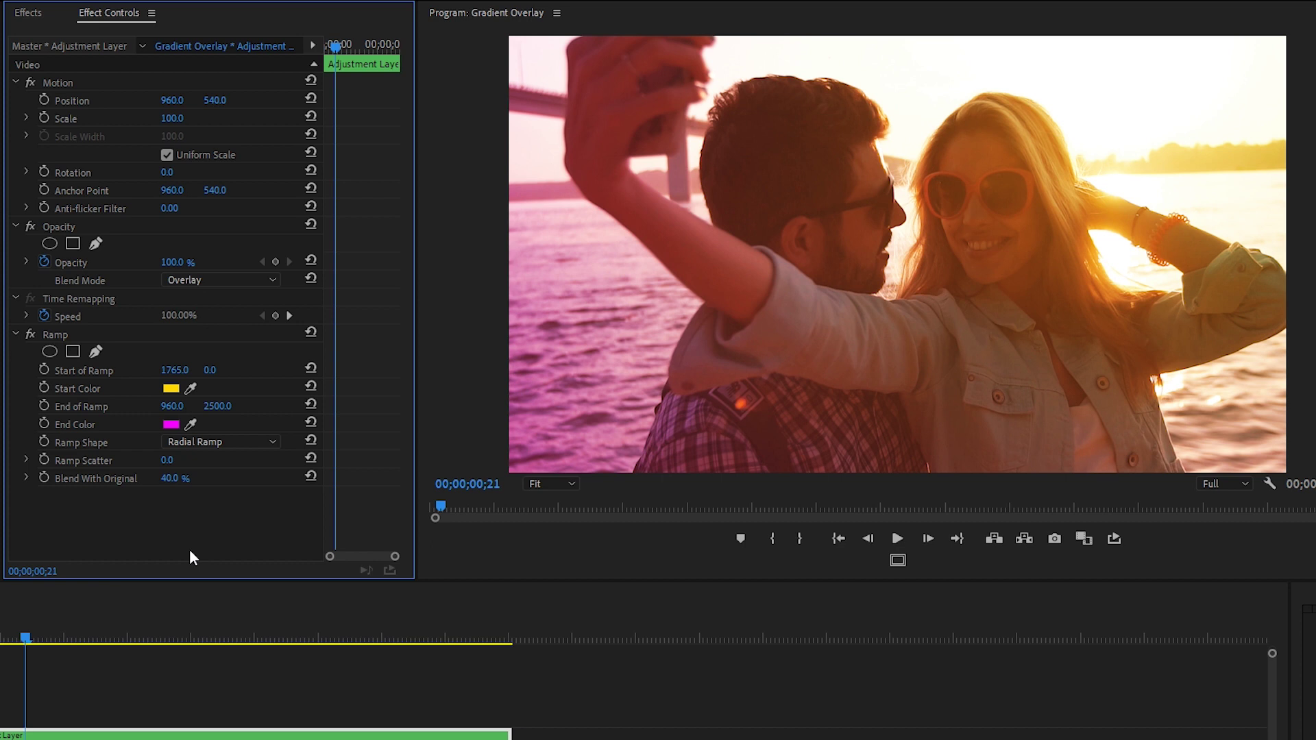
Set the adjustment layer's blend mode to Lighten and its opacity to 90%
{"action": "left_click", "coordinate": [227, 279]}
{"action": "left_click", "coordinate": [217, 439]}
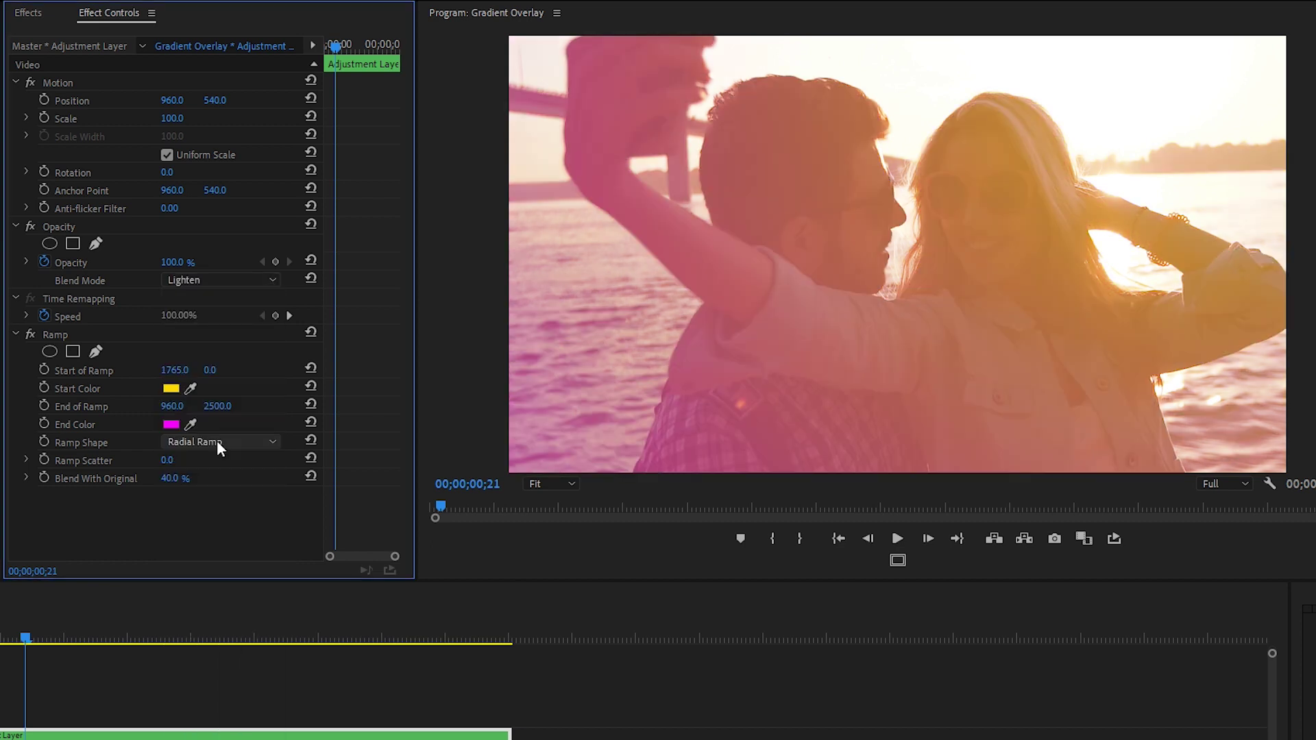
{"action": "left_click", "coordinate": [192, 268]}
{"action": "type", "text": "90"}
{"action": "key", "text": "Return"}
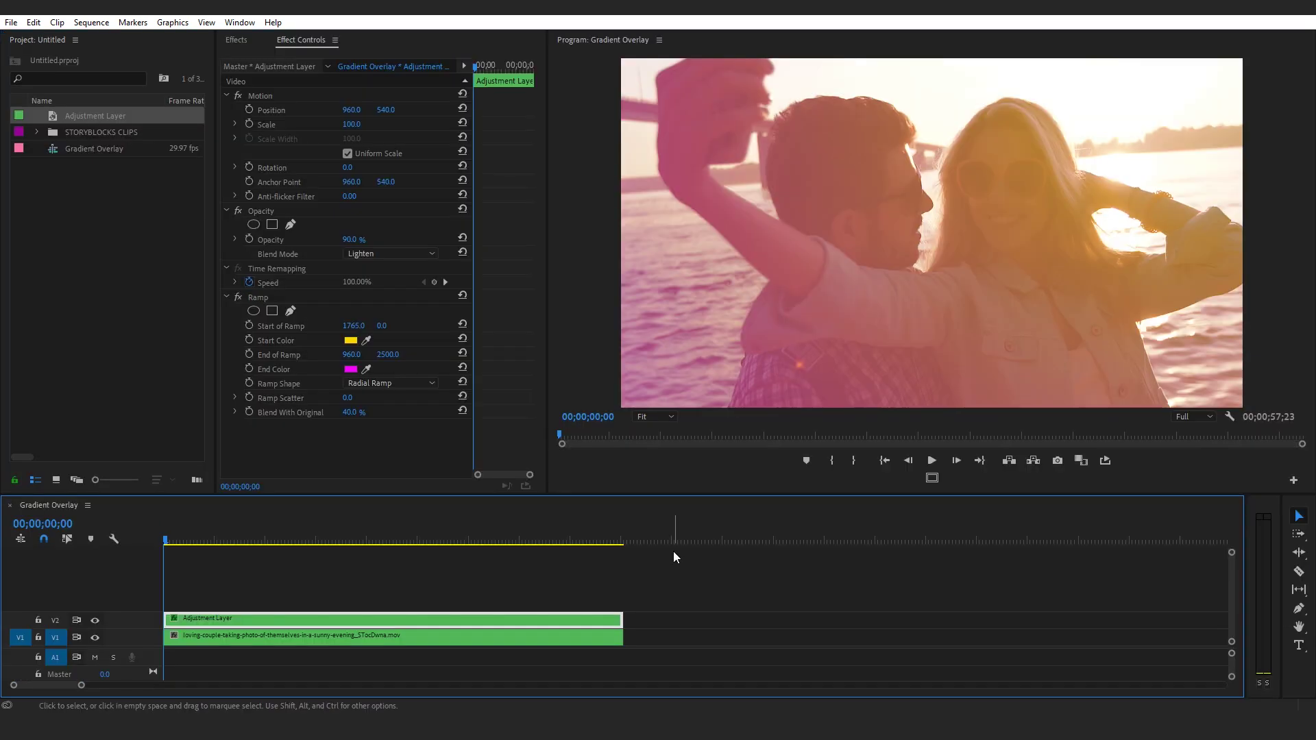
Add another adjustment layer on the track above the girl-listening-to-the-music clip
{"action": "key", "text": "minus"}
{"action": "key", "text": "minus"}
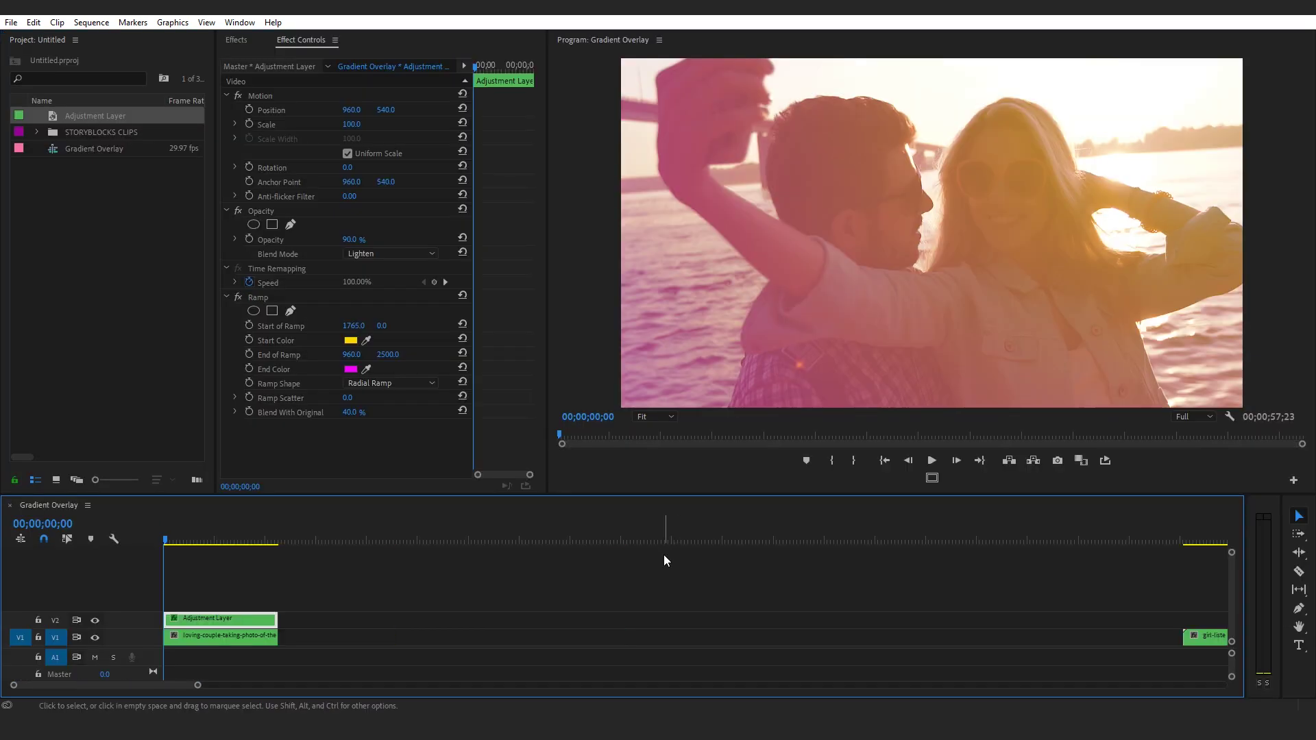
{"action": "key", "text": "minus"}
{"action": "left_click_drag", "start_coordinate": [704, 539], "coordinate": [689, 540]}
{"action": "scroll", "coordinate": [583, 585], "scroll_direction": "down", "scroll_amount": 5}
{"action": "left_click", "coordinate": [45, 116]}
{"action": "left_click_drag", "start_coordinate": [47, 120], "coordinate": [459, 604]}
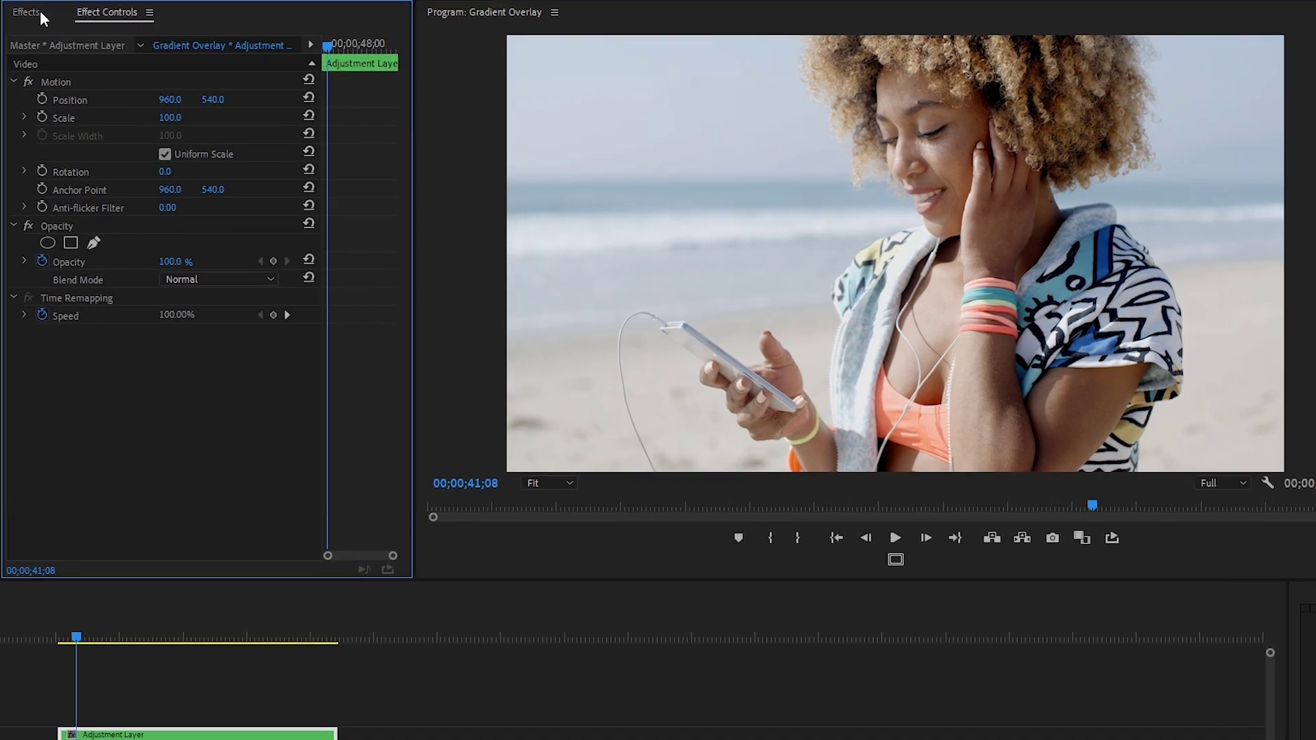
Search the effects for "4 color gradient" and apply 4-Color Gradient to the adjustment layer above the girl-listening-to-the-music clip
{"action": "left_click", "coordinate": [236, 40]}
{"action": "left_click", "coordinate": [68, 37]}
{"action": "type", "text": "4"}
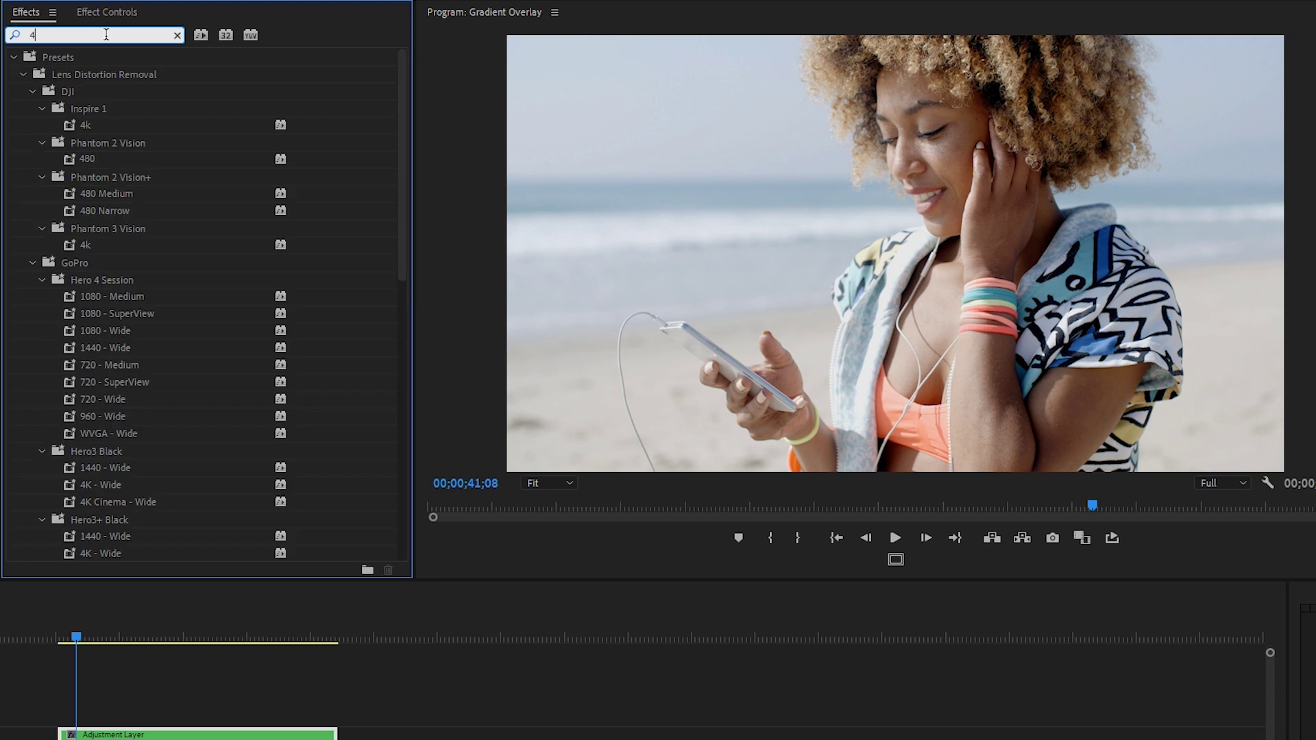
{"action": "type", "text": " color gradient"}
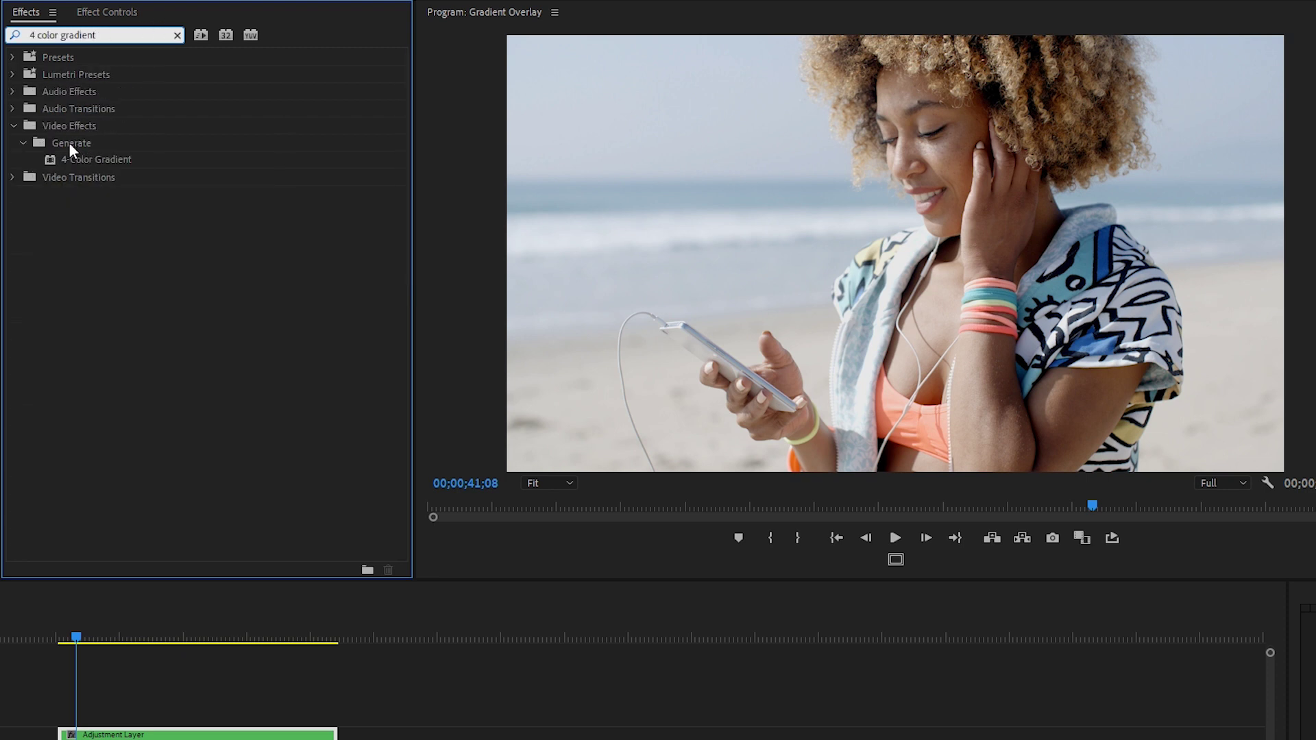
{"action": "left_click_drag", "start_coordinate": [87, 159], "coordinate": [153, 733]}
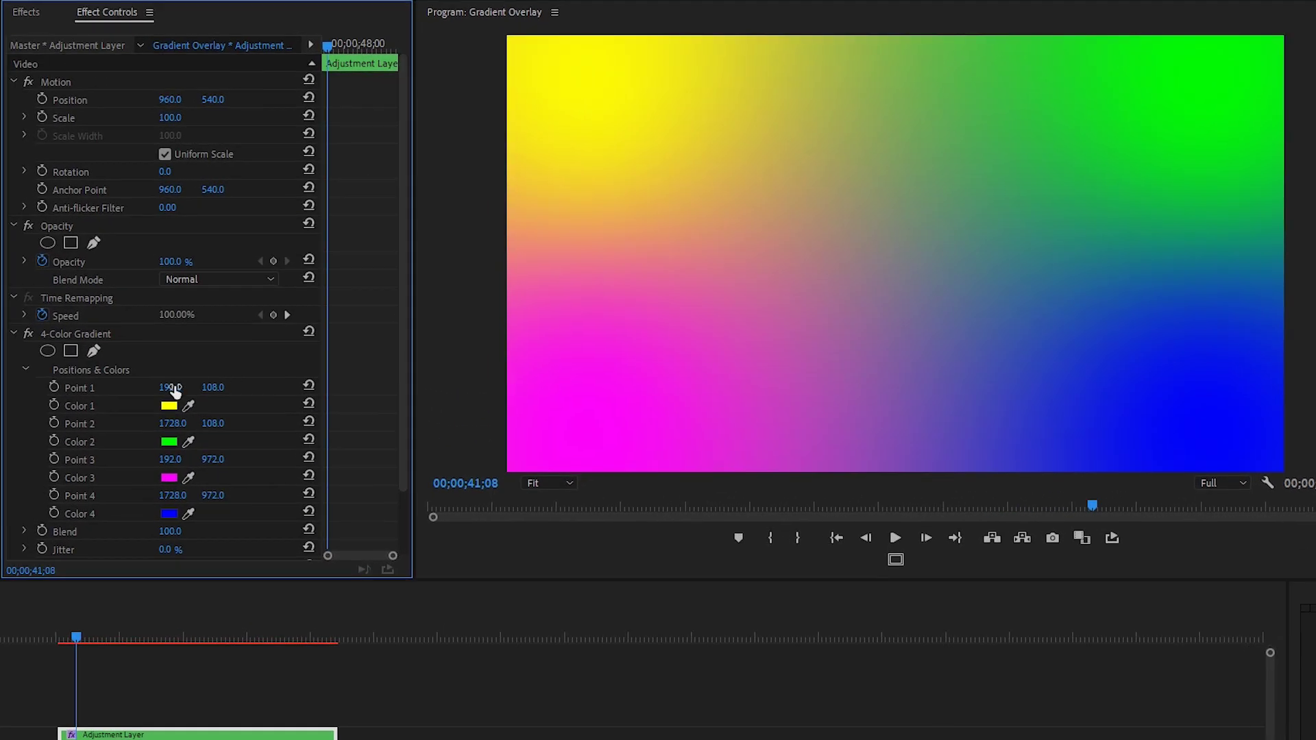
Try shifting Point 1 of the 4-Color Gradient horizontally and reset it to its default
{"action": "left_click_drag", "start_coordinate": [172, 390], "coordinate": [267, 394]}
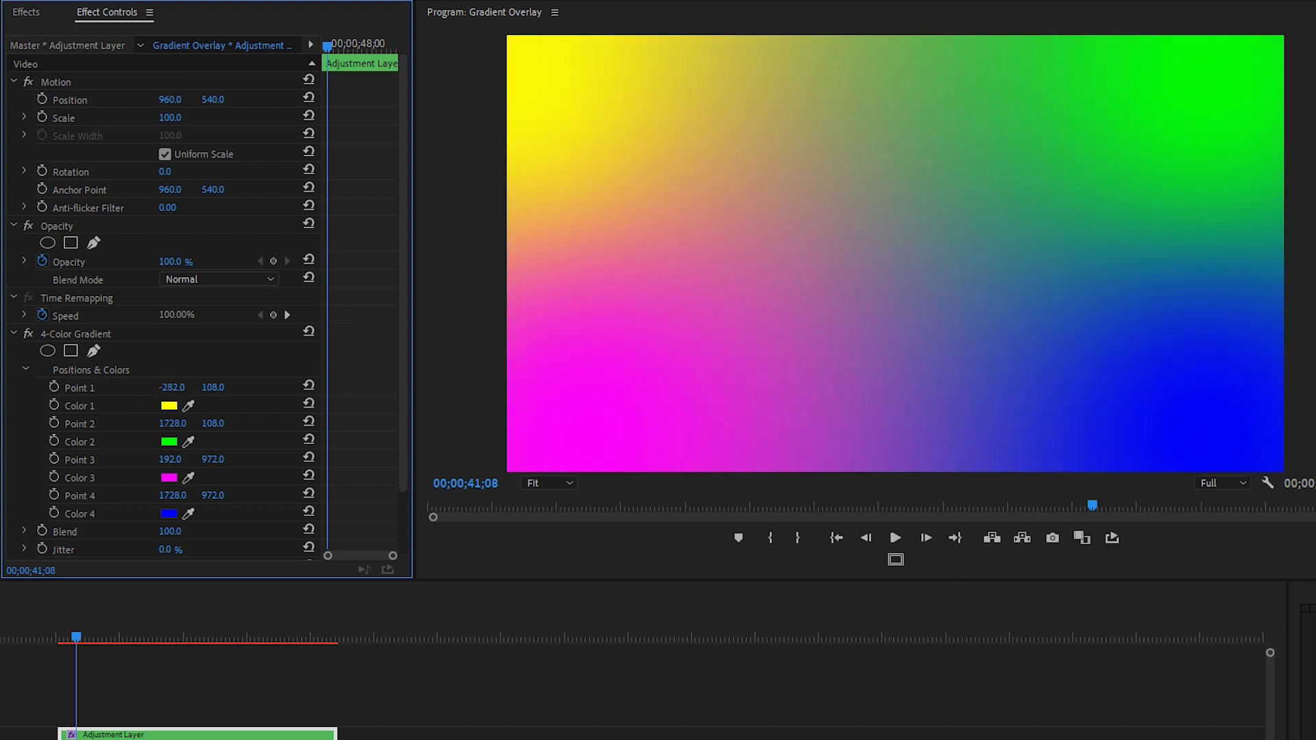
{"action": "left_click", "coordinate": [309, 385]}
Turn the 4-Color Gradient off to move the playhead to 00;00;51;05 on the uncovered clip, and turn the effect back on
{"action": "scroll", "coordinate": [145, 360], "scroll_direction": "down", "scroll_amount": 1}
{"action": "left_click", "coordinate": [28, 299]}
{"action": "left_click_drag", "start_coordinate": [77, 620], "coordinate": [233, 668]}
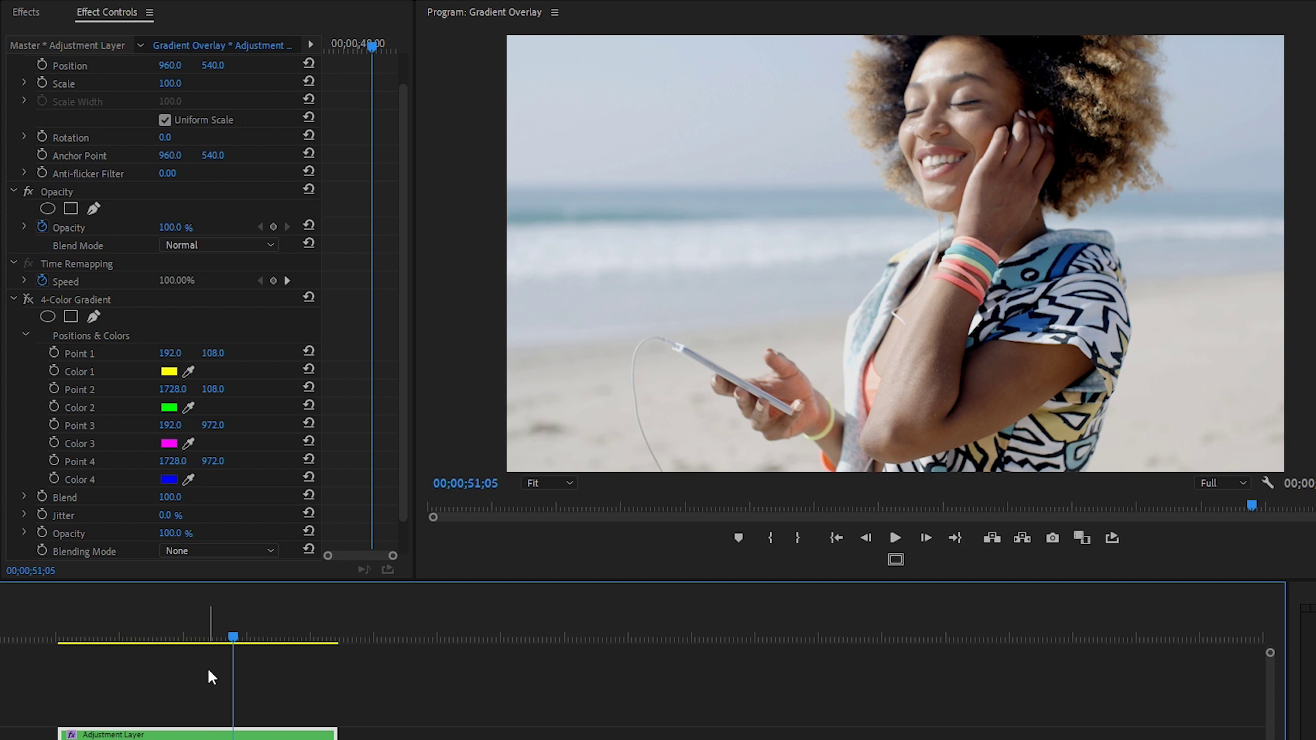
{"action": "left_click", "coordinate": [28, 300]}
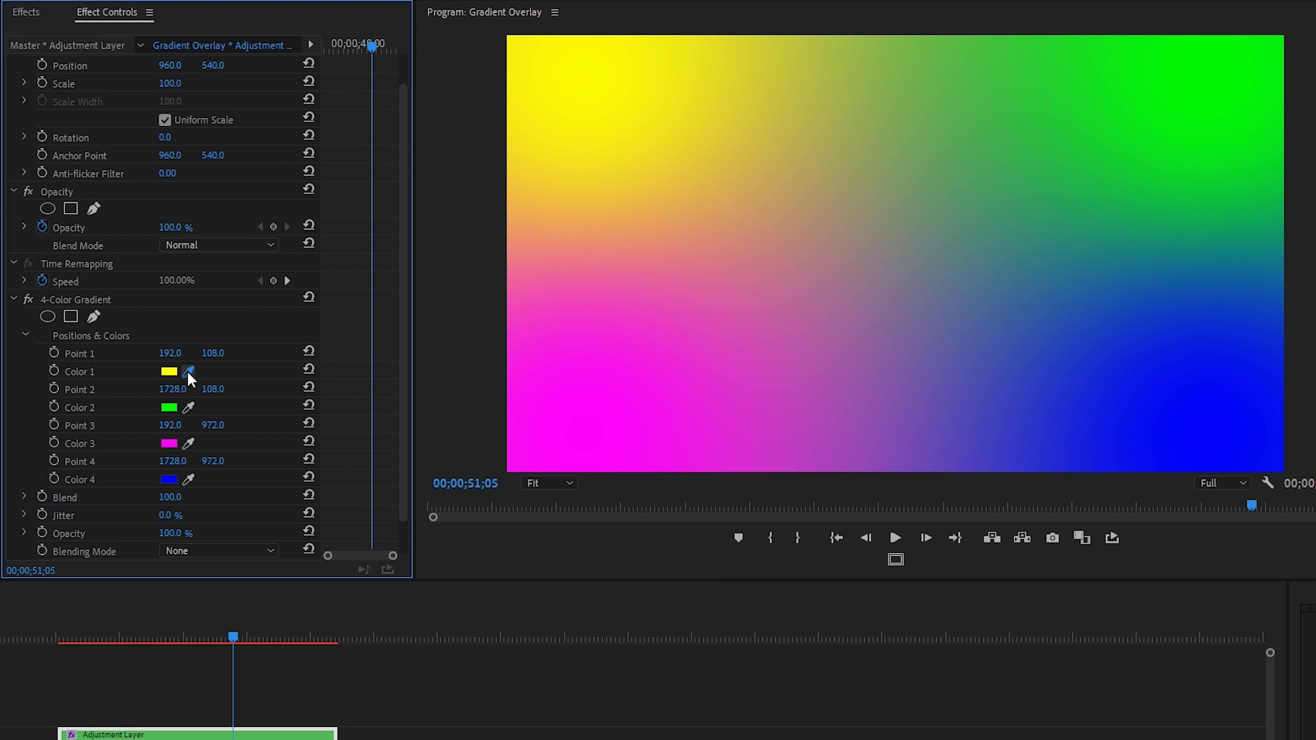
Sample the four gradient colours from the clip: Color 1 red from the bracelets, Colors 2 to 4 tan, teal and blue from the patterned shirt
{"action": "left_click", "coordinate": [187, 371]}
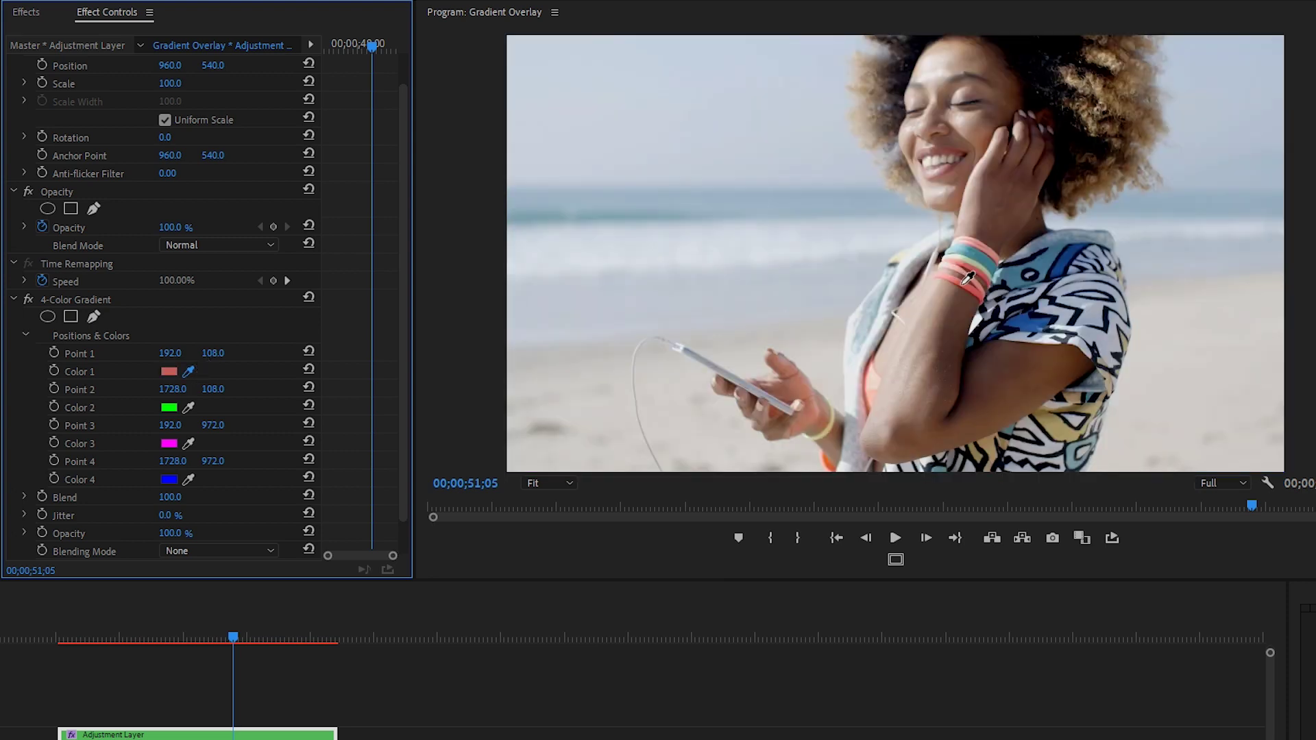
{"action": "left_click", "coordinate": [962, 287]}
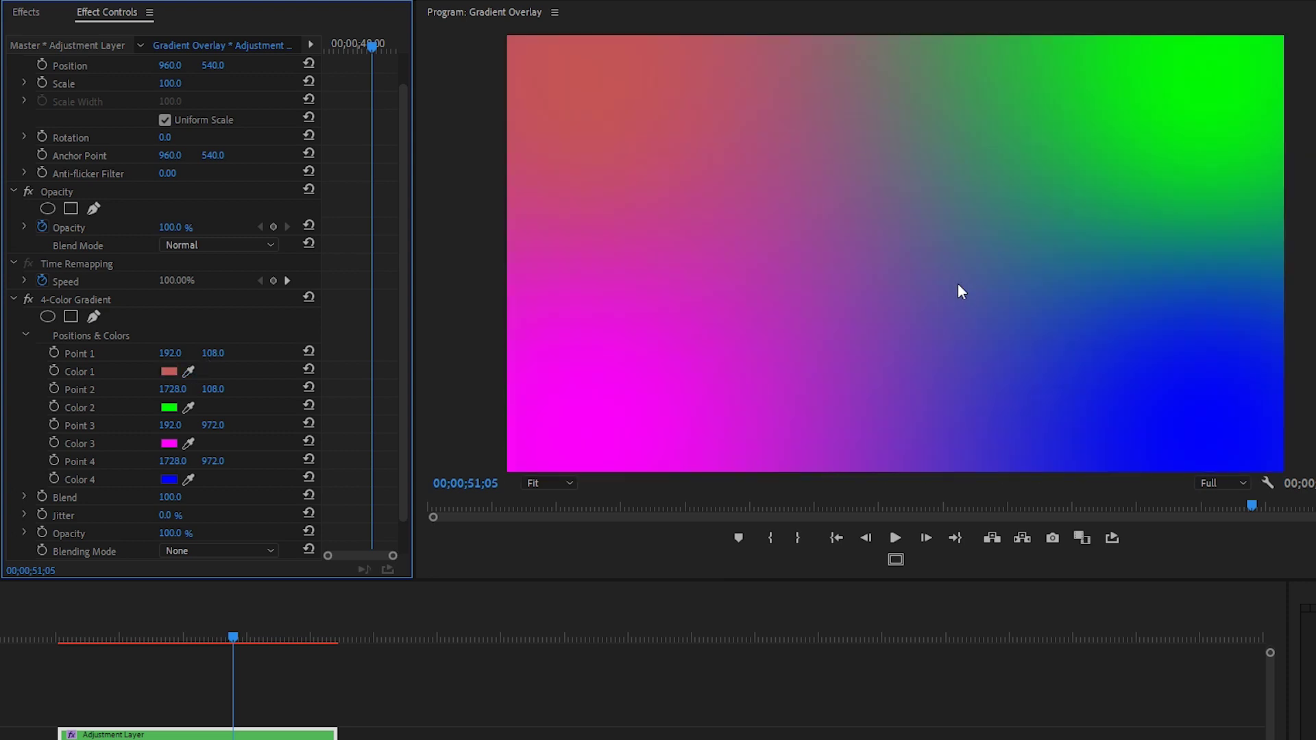
{"action": "left_click", "coordinate": [188, 408]}
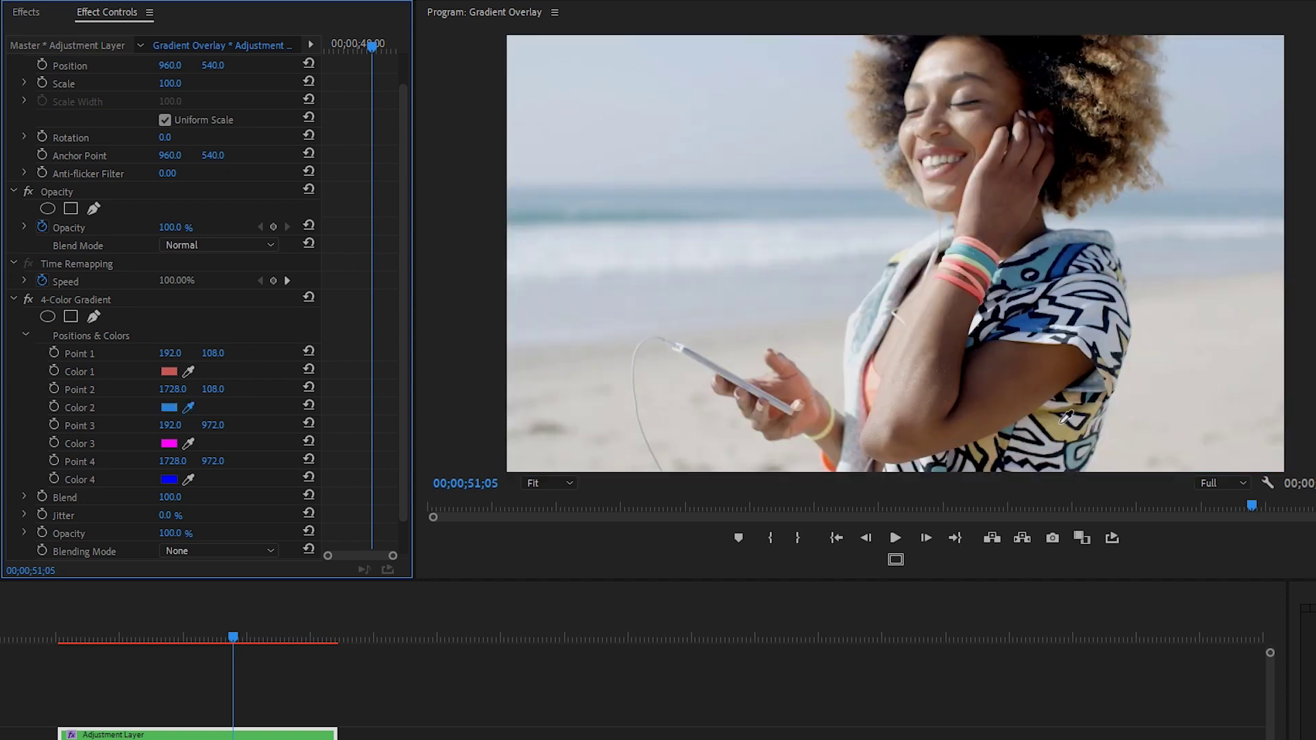
{"action": "left_click", "coordinate": [1048, 374]}
{"action": "left_click", "coordinate": [190, 443]}
{"action": "left_click", "coordinate": [1041, 267]}
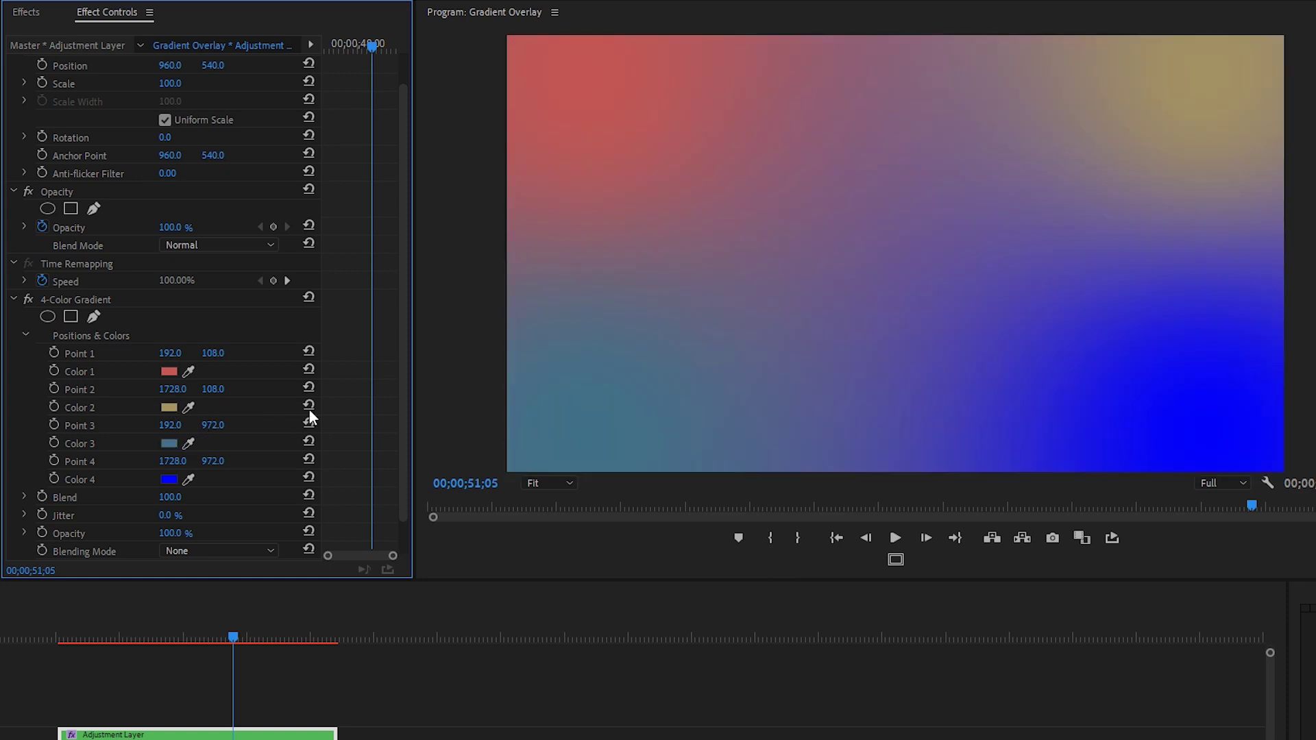
{"action": "left_click", "coordinate": [188, 479]}
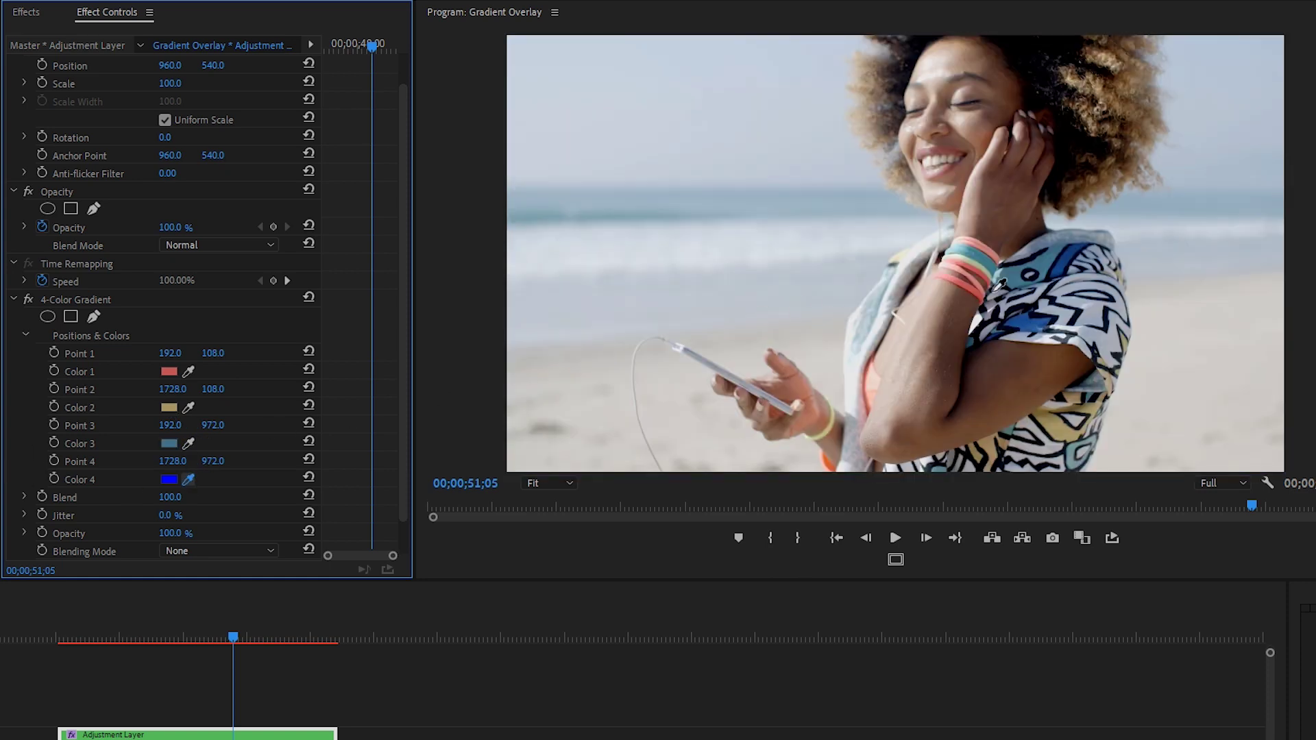
{"action": "left_click", "coordinate": [1036, 317]}
Try a Blend value of 1085 on the 4-Color Gradient and reset it to its default
{"action": "scroll", "coordinate": [176, 470], "scroll_direction": "down", "scroll_amount": 2}
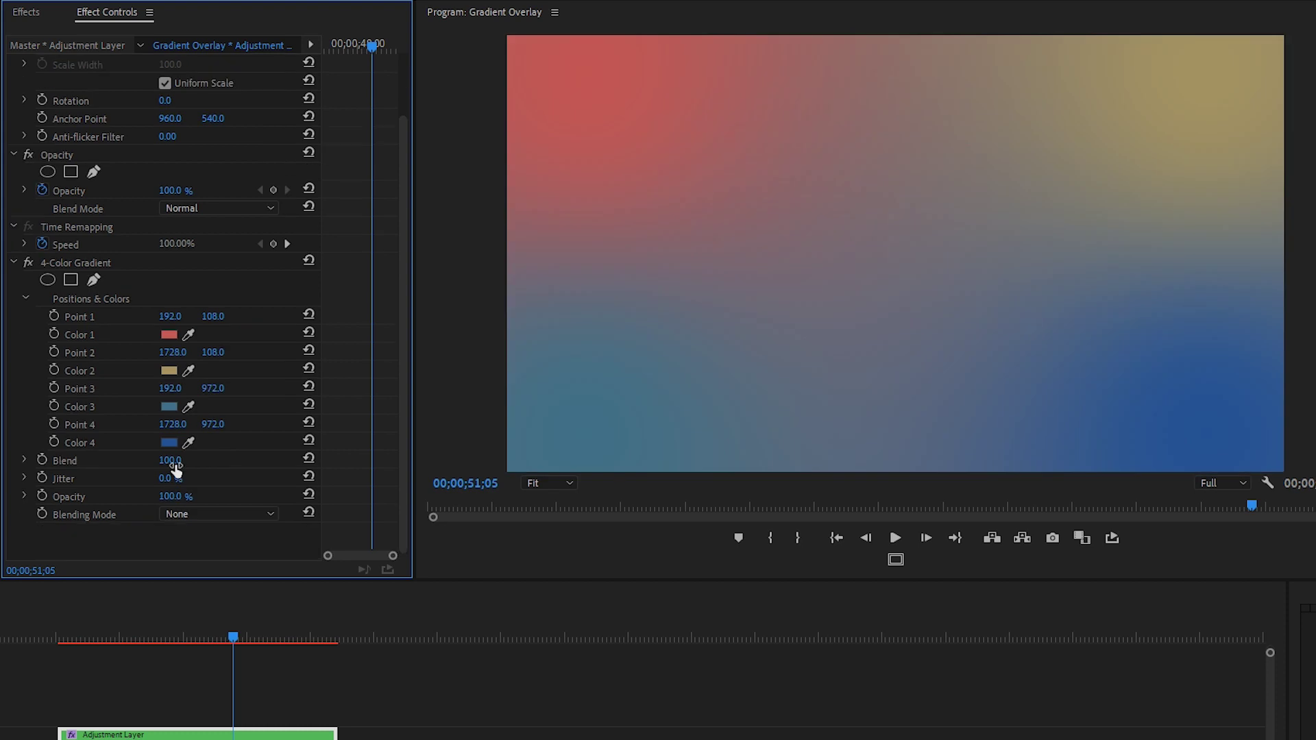
{"action": "mouse_move", "coordinate": [175, 466]}
{"action": "left_mouse_down"}
{"action": "mouse_move", "coordinate": [357, 467]}
{"action": "mouse_move", "coordinate": [192, 466]}
{"action": "left_mouse_up"}
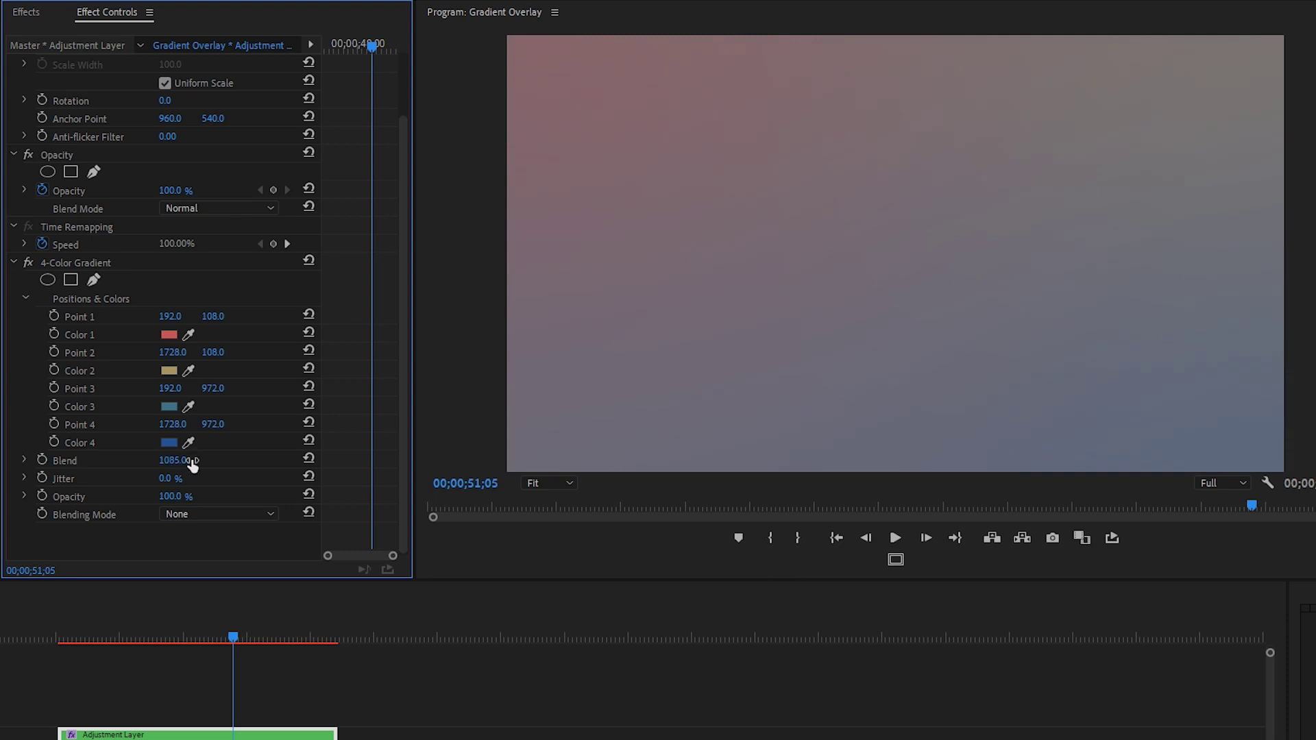
{"action": "left_click", "coordinate": [309, 459]}
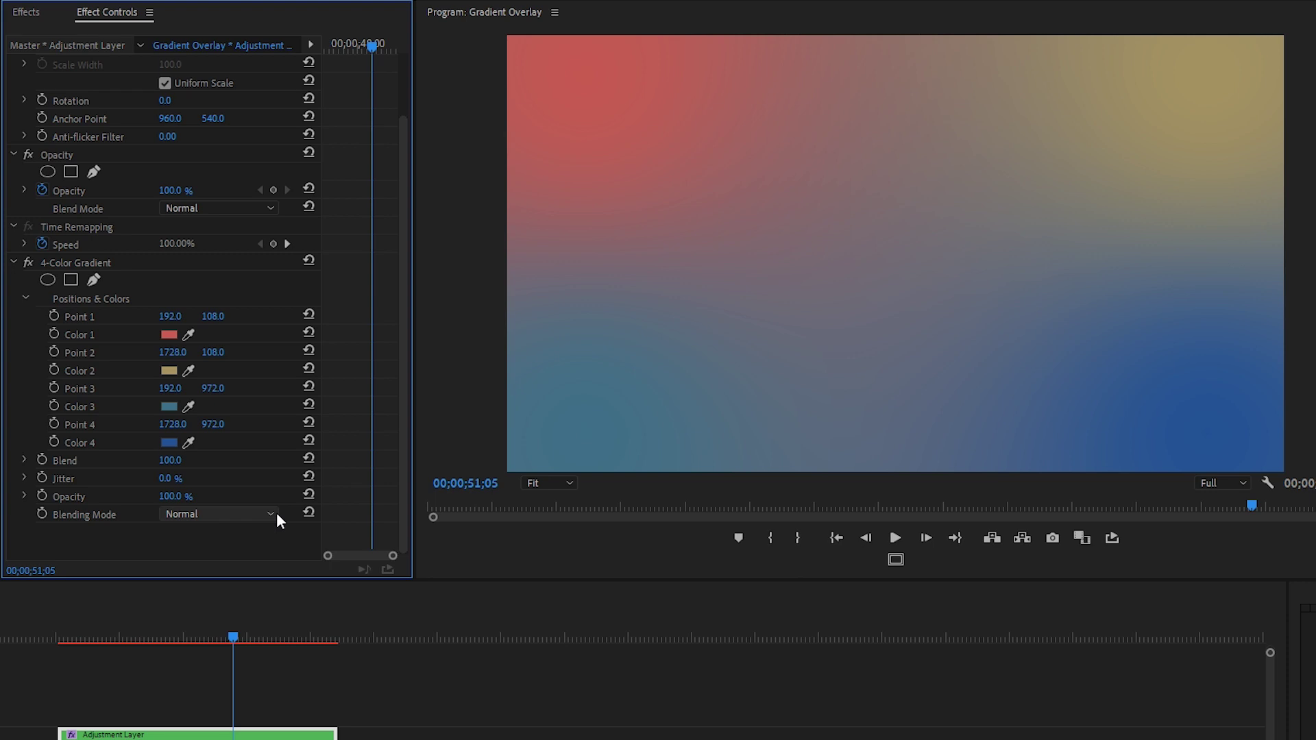
Set the 4-Color Gradient effect's own blending mode to Hard Light
{"action": "left_click", "coordinate": [277, 521]}
{"action": "left_click", "coordinate": [228, 301]}
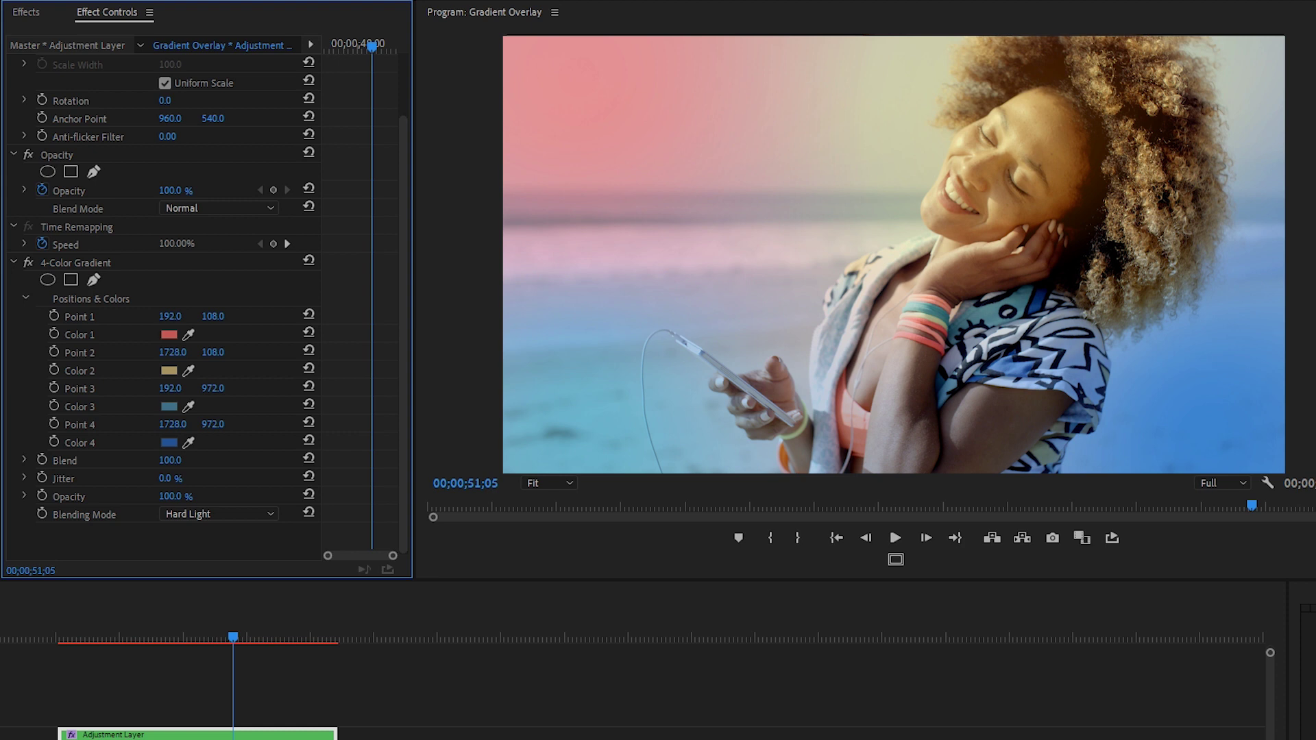
Add an ellipse mask to the 4-Color Gradient, fit it around the woman's face by moving and widening it, and invert it
{"action": "left_click", "coordinate": [47, 280]}
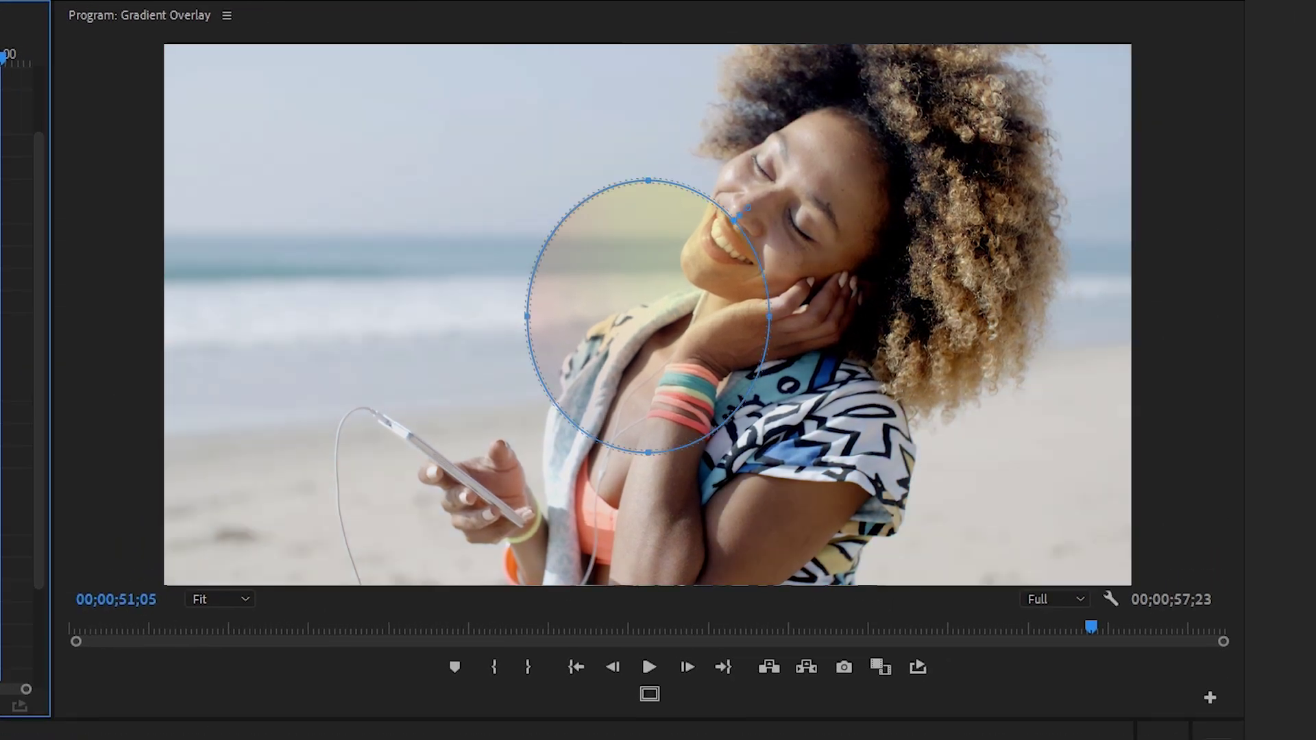
{"action": "left_click_drag", "start_coordinate": [622, 363], "coordinate": [784, 266]}
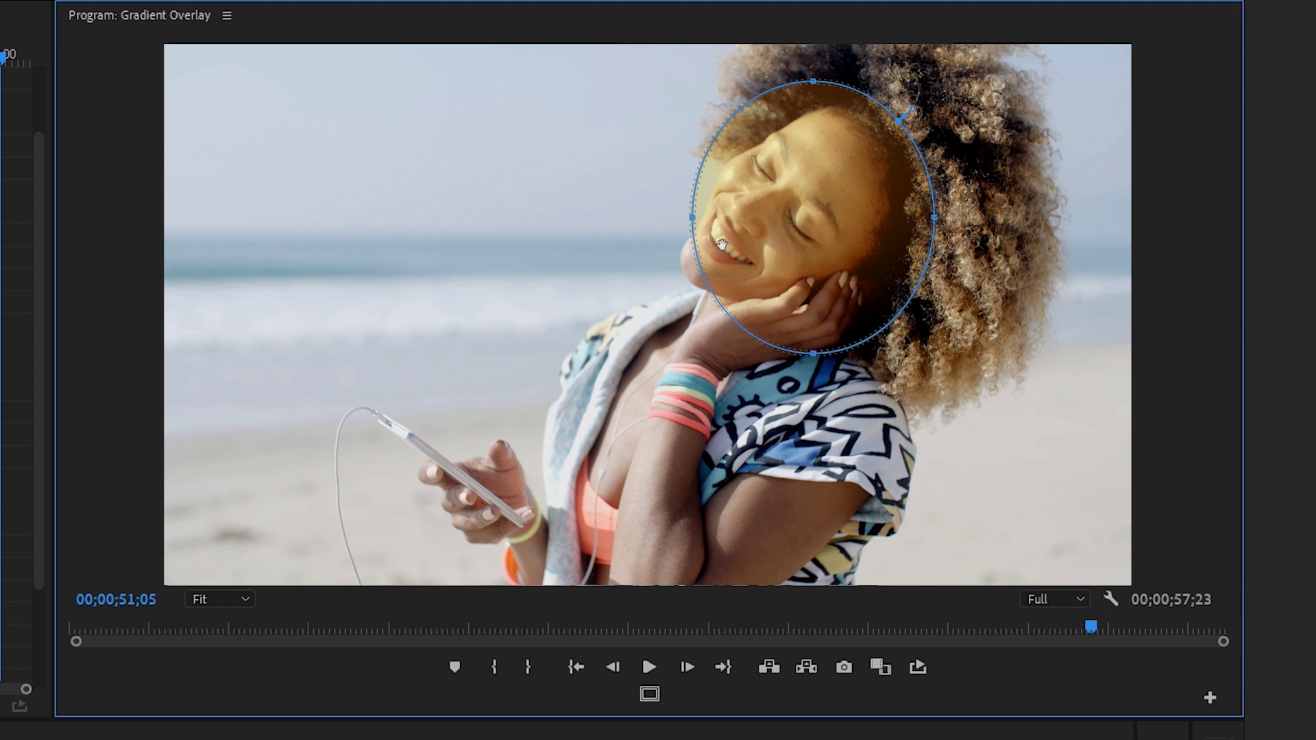
{"action": "left_click_drag", "start_coordinate": [692, 220], "coordinate": [648, 230]}
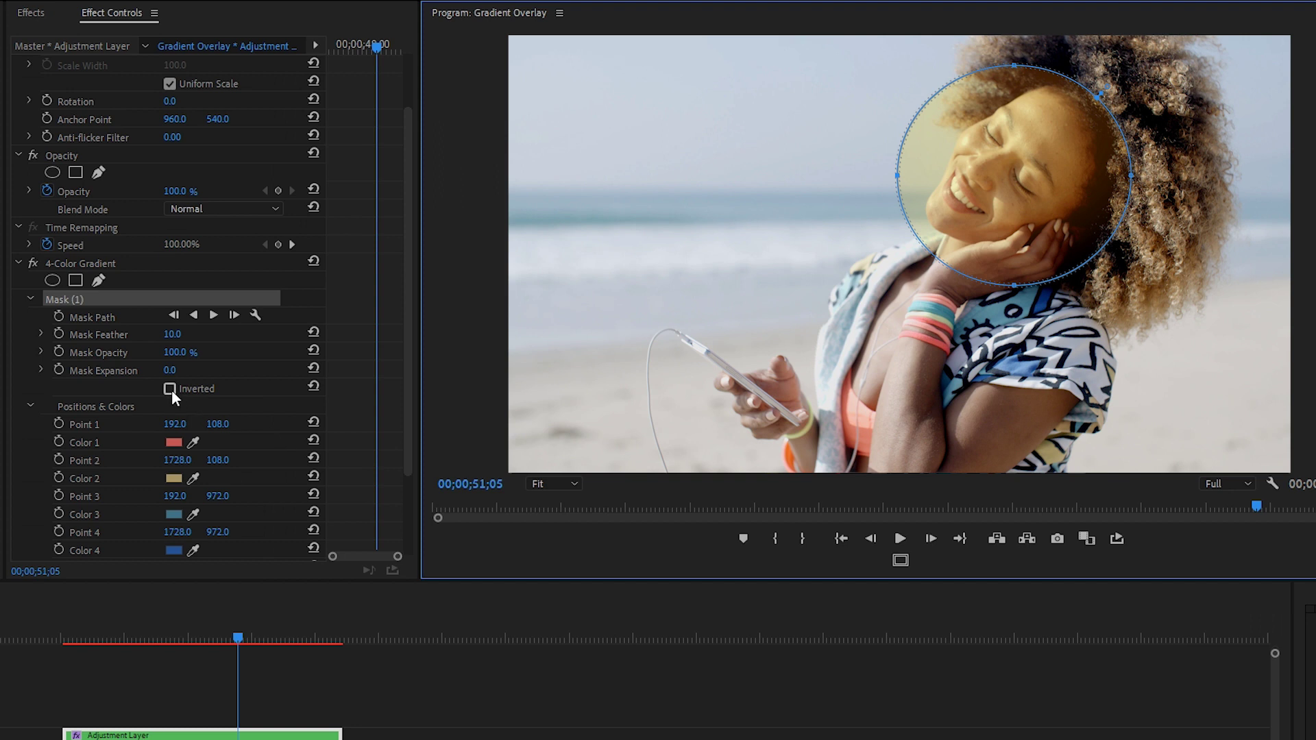
{"action": "left_click", "coordinate": [170, 390]}
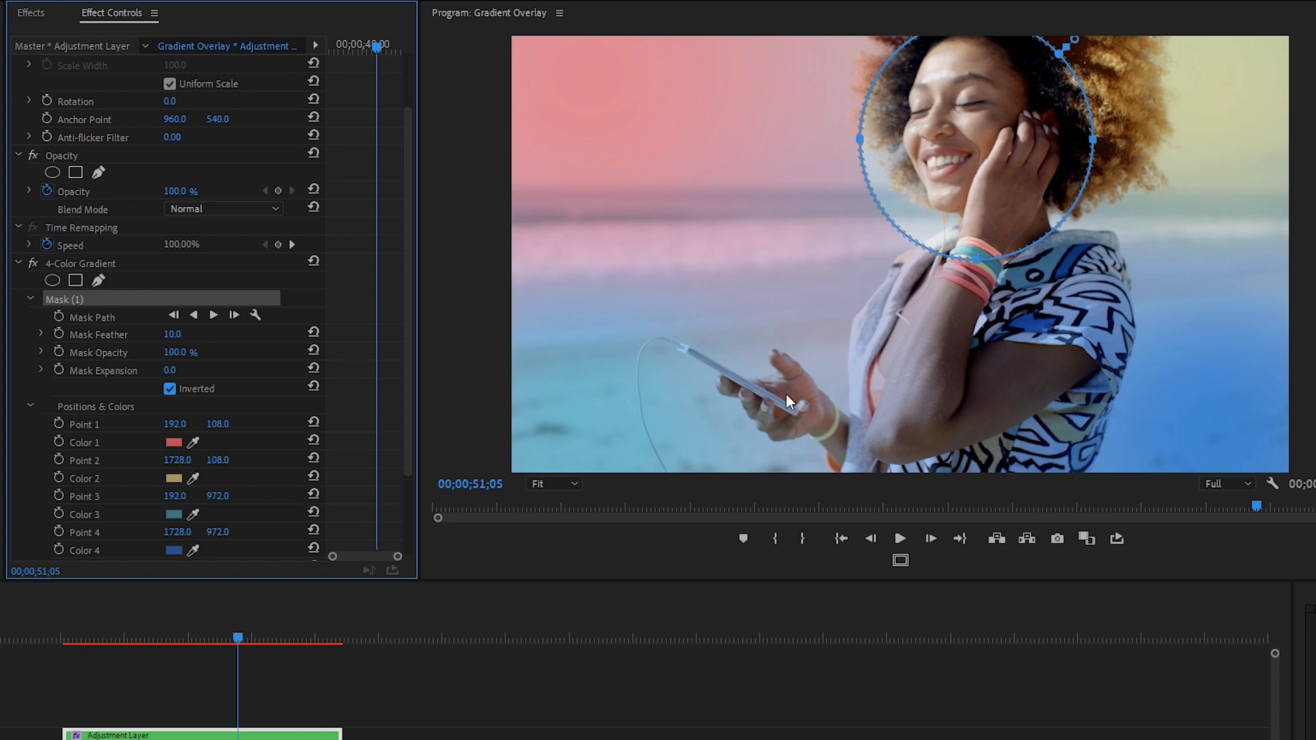
Set the Mask Feather of the 4-Color Gradient's face mask to 500
{"action": "left_click", "coordinate": [826, 39]}
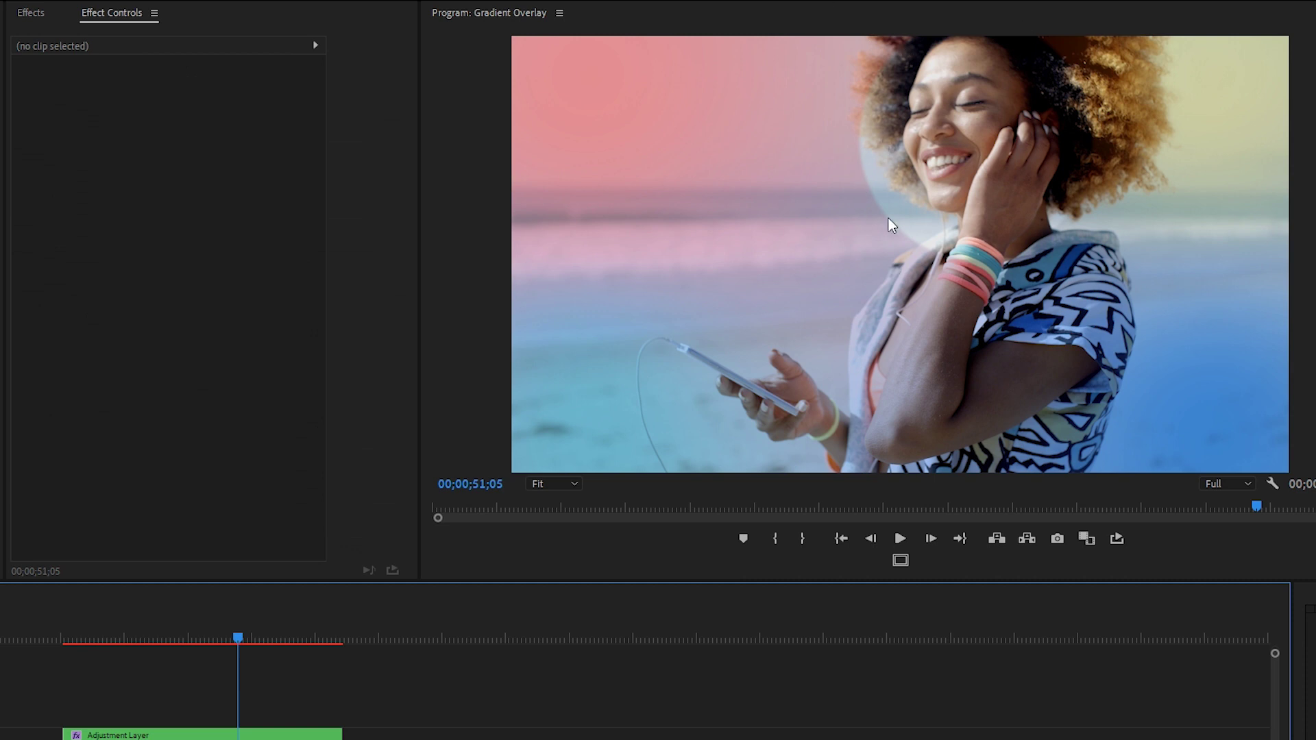
{"action": "left_click", "coordinate": [220, 734]}
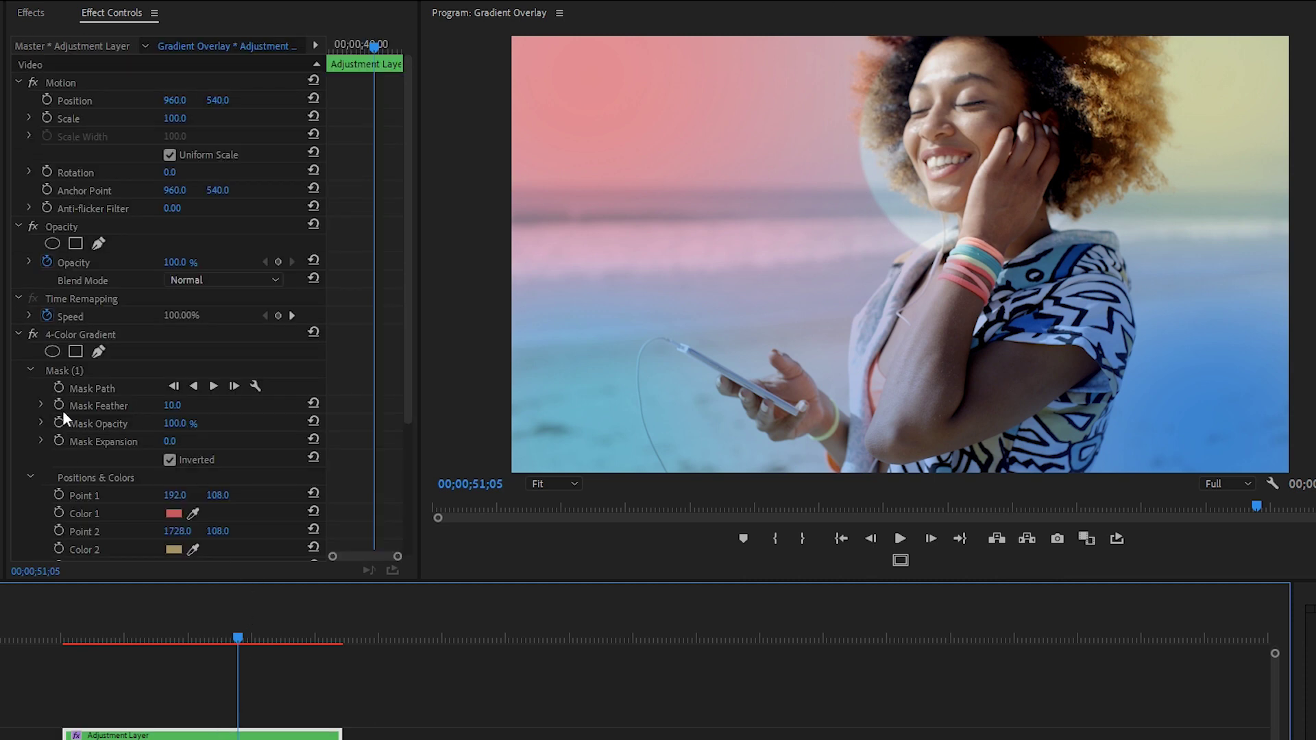
{"action": "left_click", "coordinate": [81, 369]}
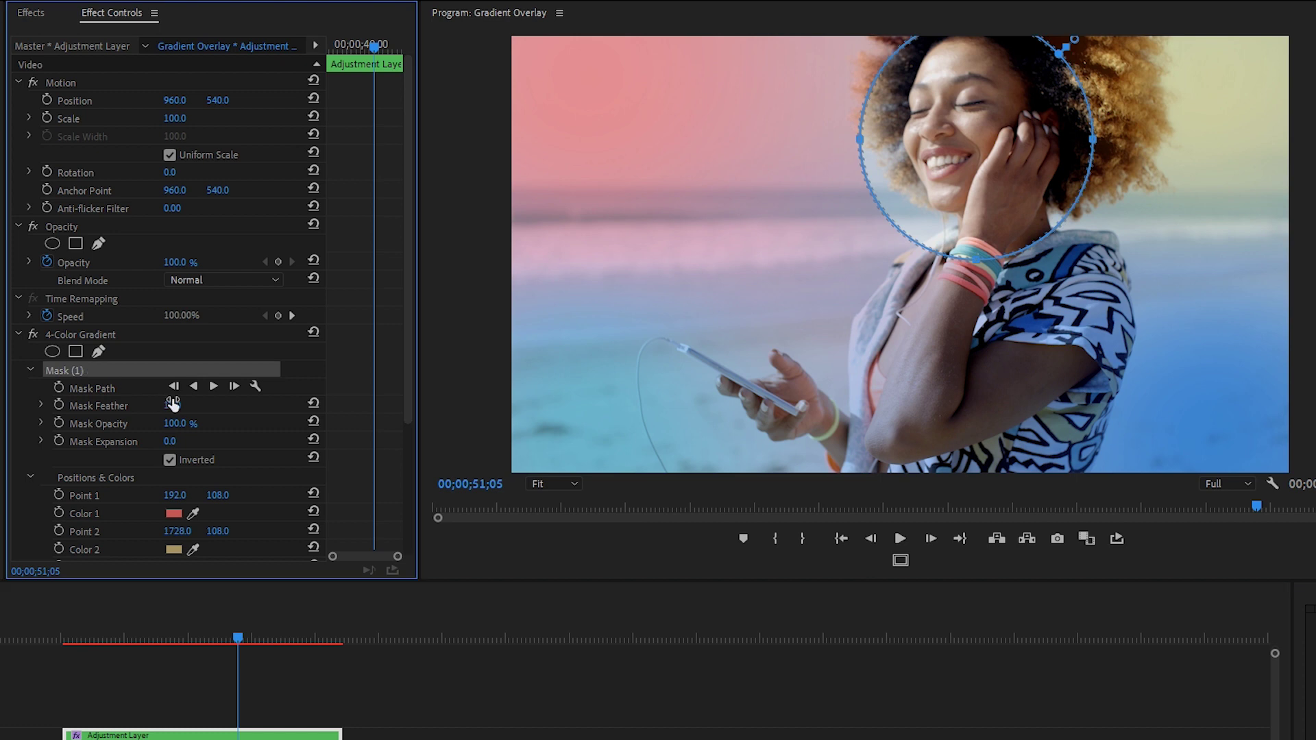
{"action": "left_click", "coordinate": [173, 405]}
{"action": "type", "text": "500"}
{"action": "key", "text": "Return"}
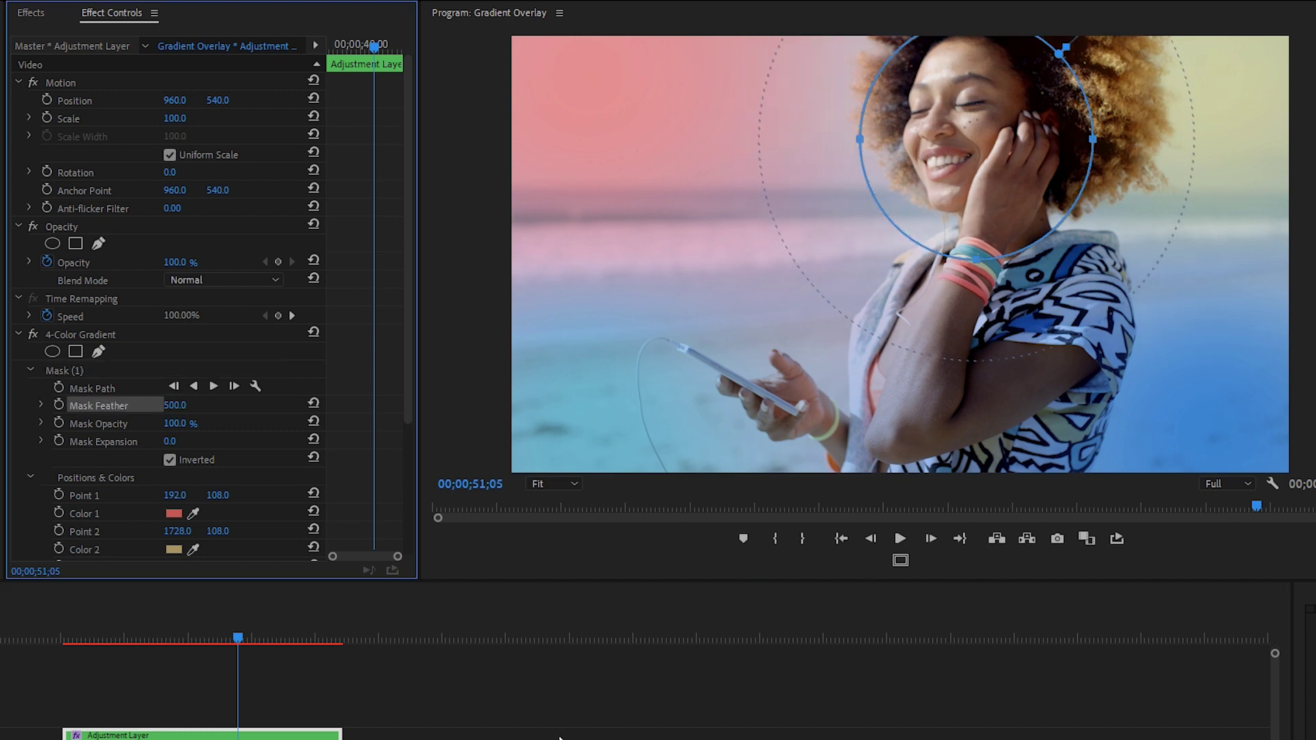
{"action": "key", "text": "Up"}
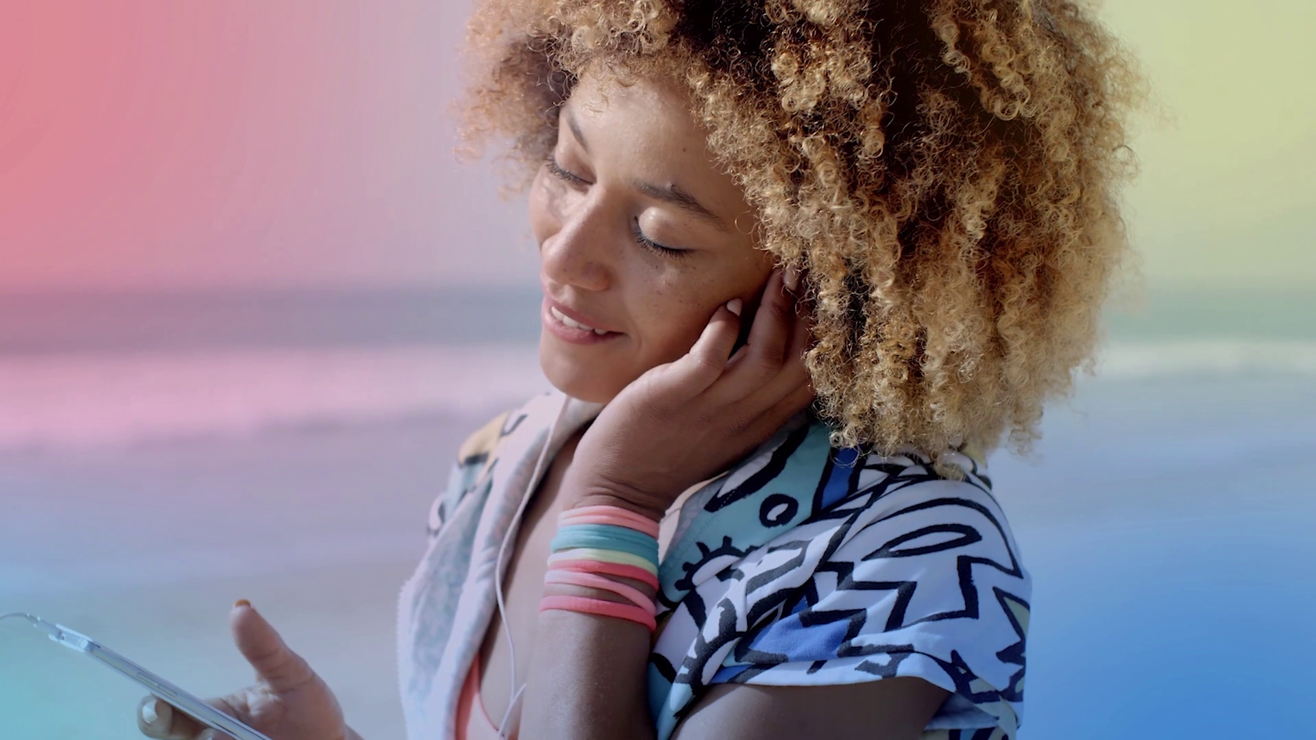